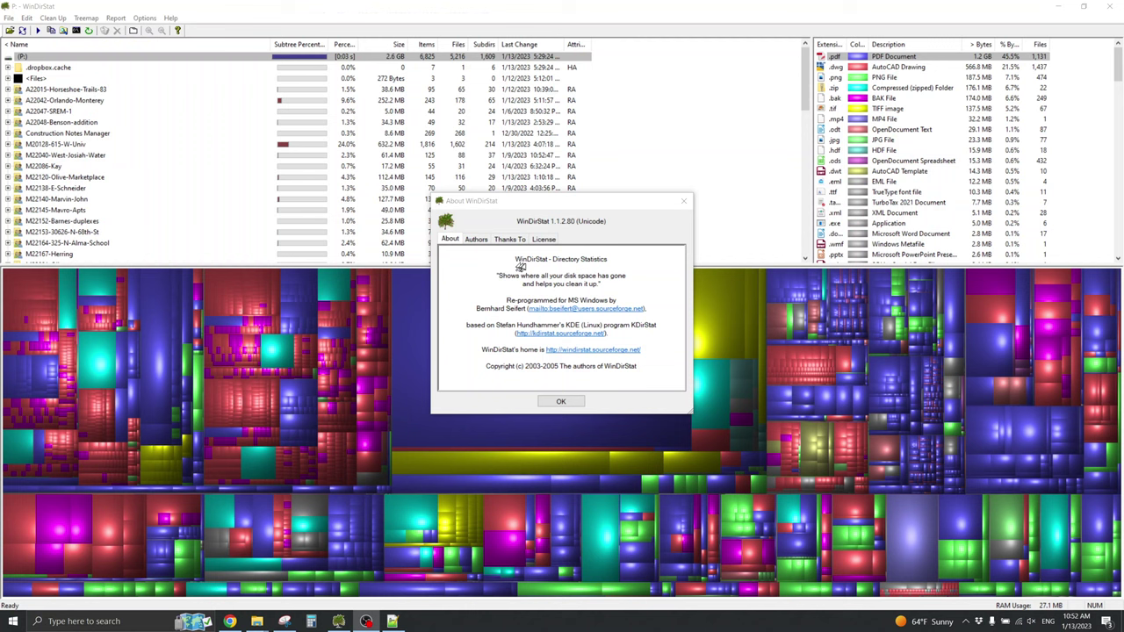
- Dismiss the About WinDirStat box to reveal the completed 2.6 GB scan of drive P:
{"action": "left_click", "coordinate": [563, 402]}
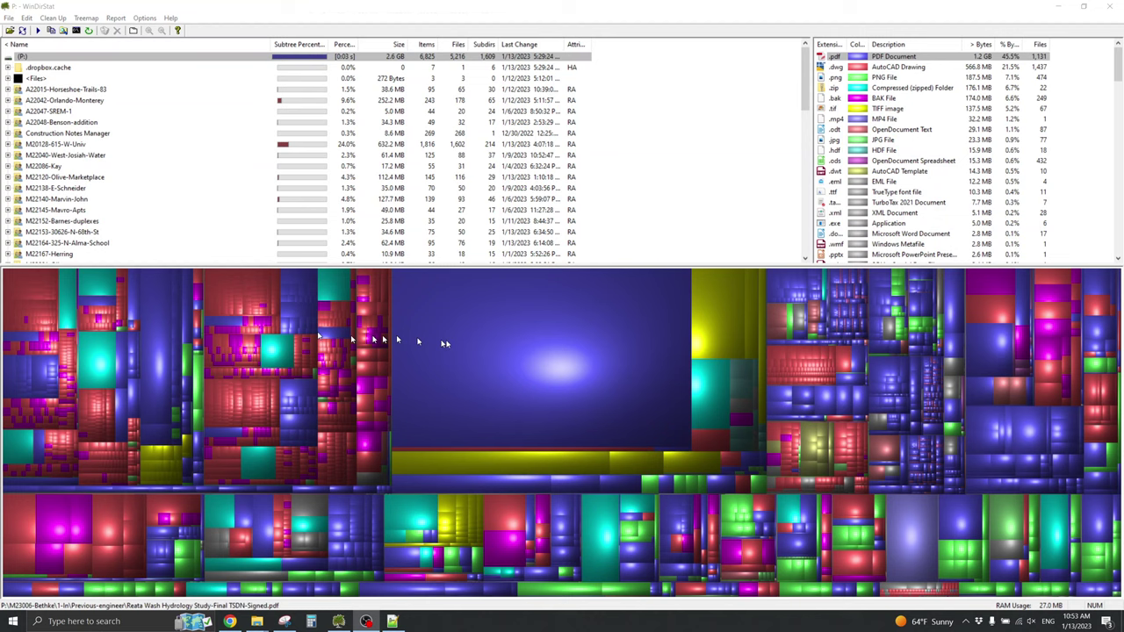
- Select the 385.5 MB Reata Wash Hydrology Study PDF in the treemap and copy its full path
{"action": "left_click", "coordinate": [540, 355]}
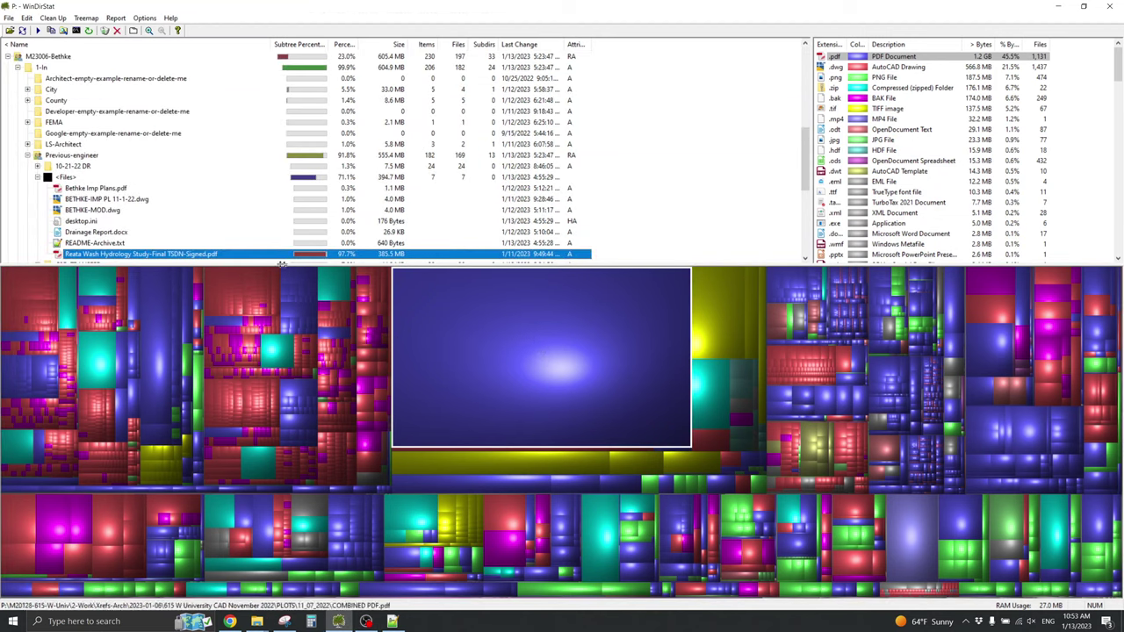
{"action": "right_click", "coordinate": [195, 254]}
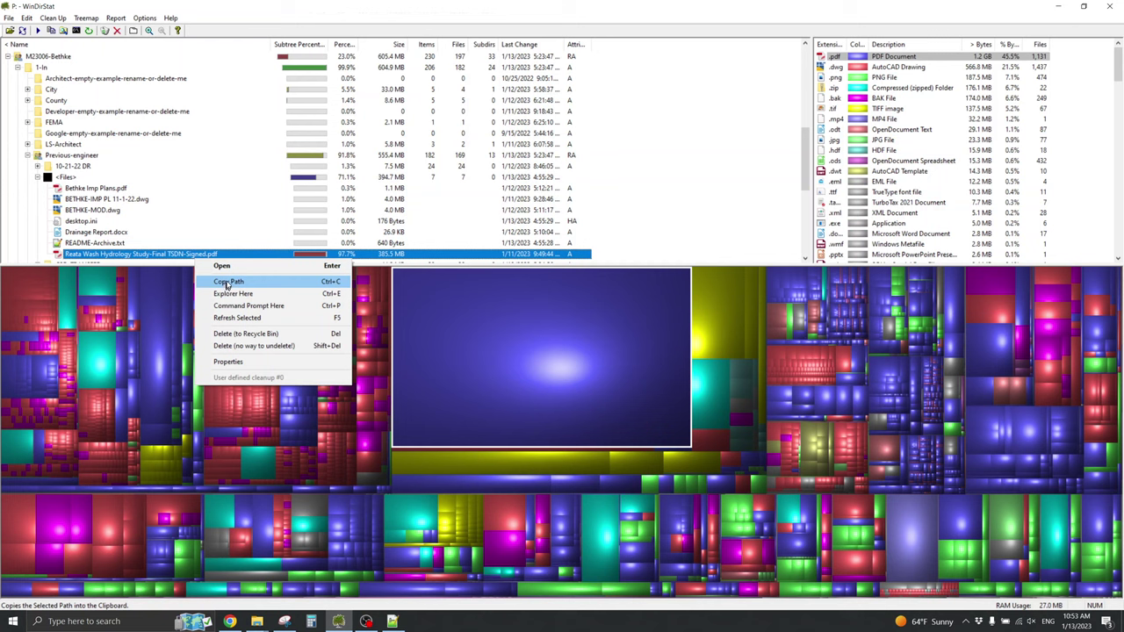
{"action": "left_click", "coordinate": [226, 283]}
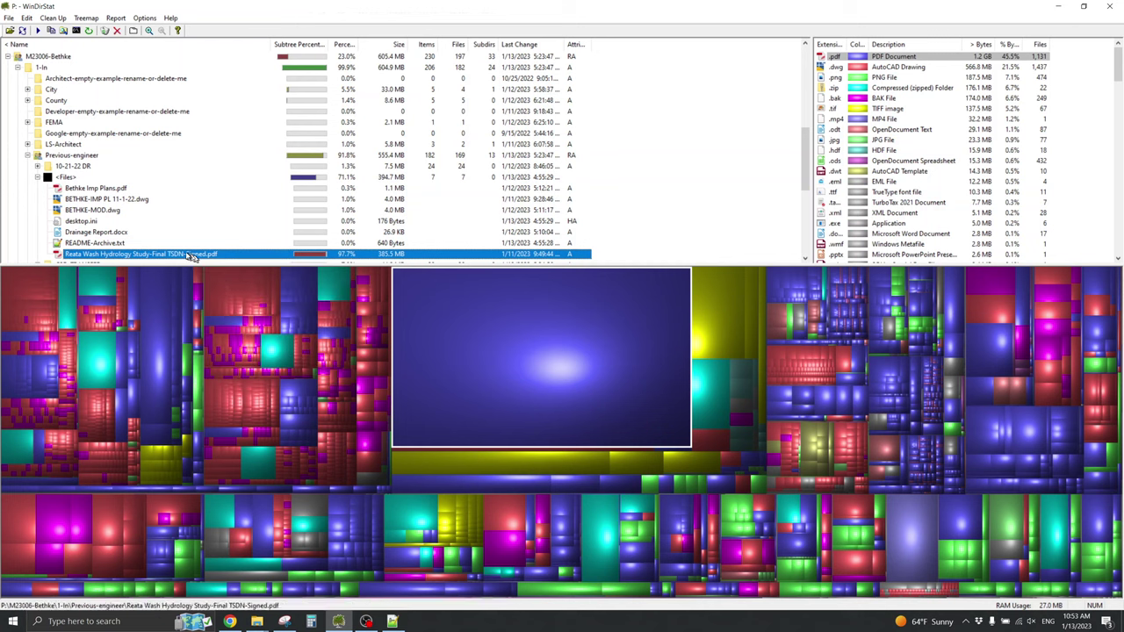
{"action": "right_click", "coordinate": [191, 255]}
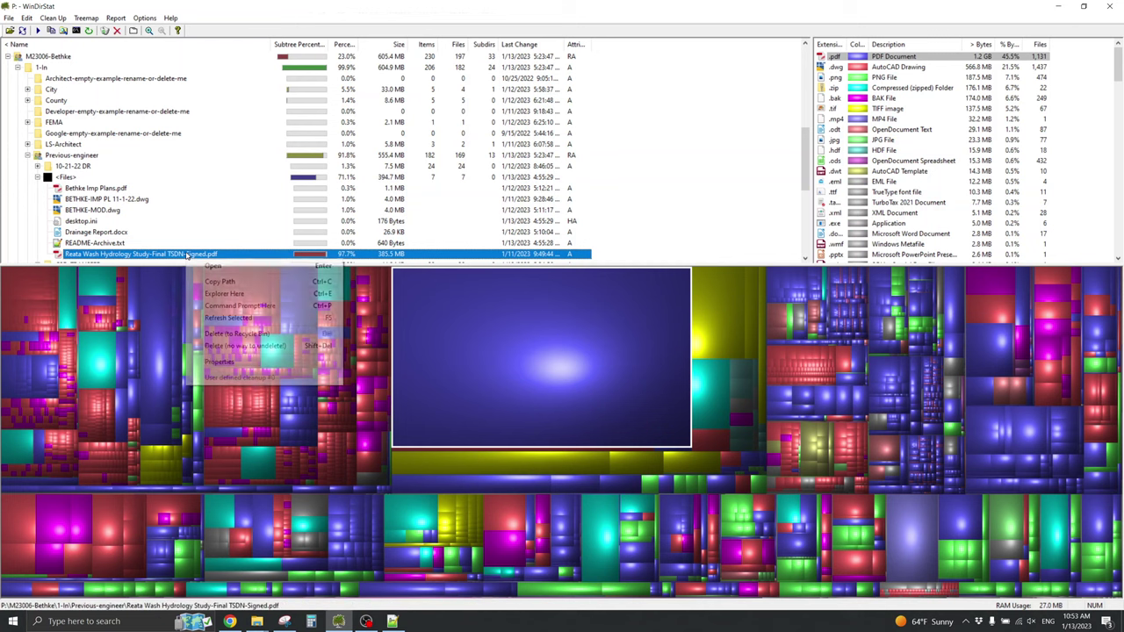
{"action": "left_click", "coordinate": [230, 295]}
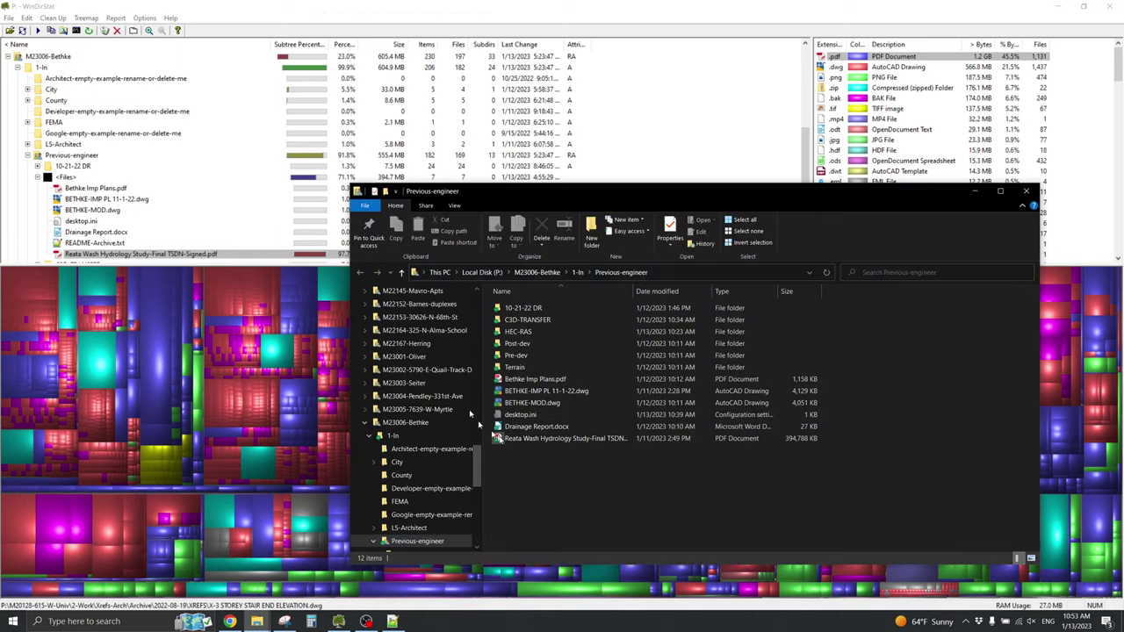
{"action": "left_click", "coordinate": [538, 442]}
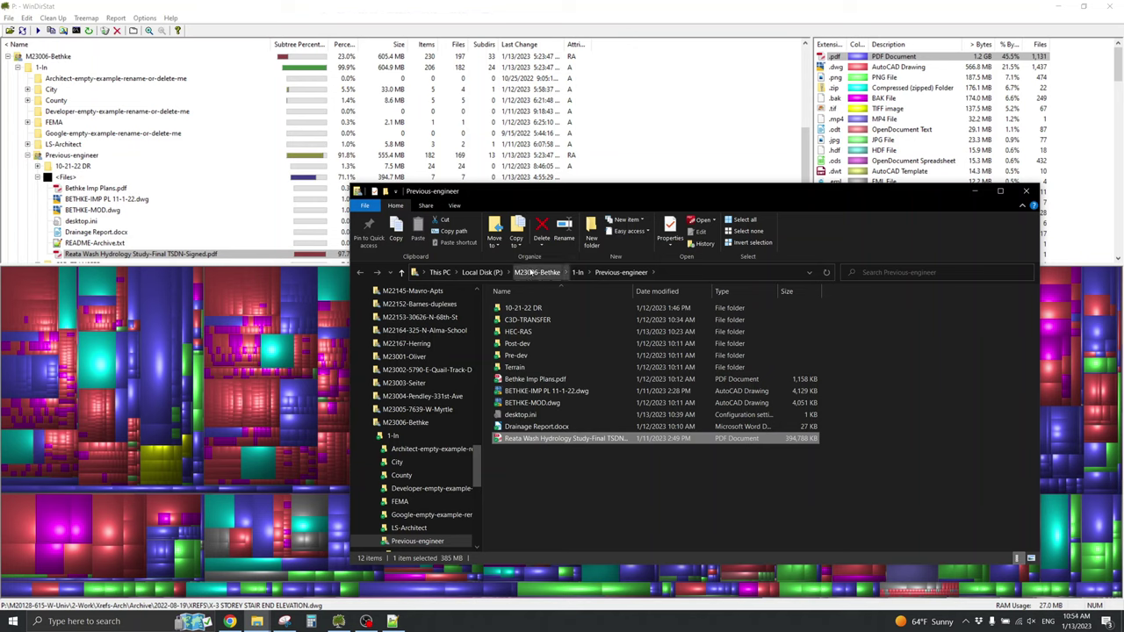
{"action": "left_click", "coordinate": [535, 274]}
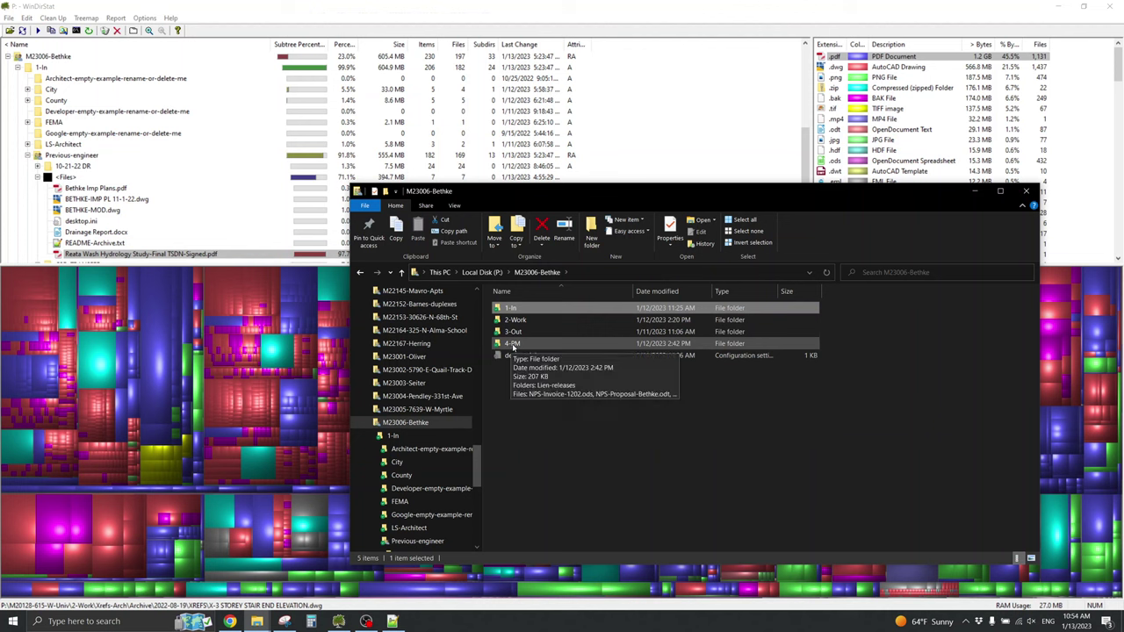
{"action": "double_click", "coordinate": [512, 345]}
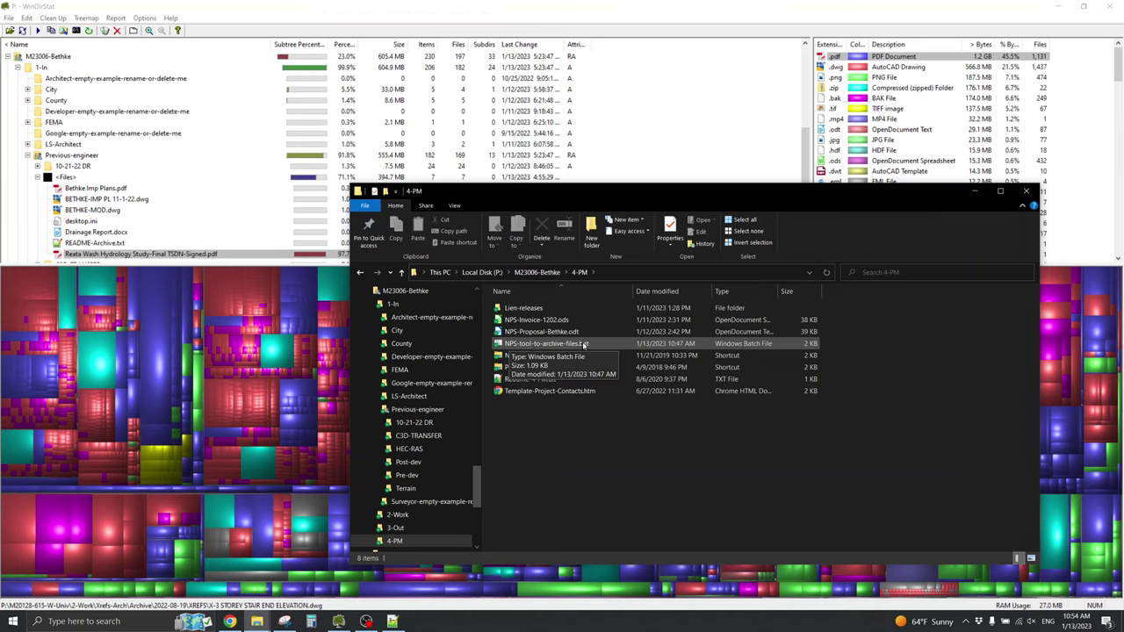
- Run NPS-tool-to-archive-files.bat and answer N to its default-values prompt
{"action": "double_click", "coordinate": [517, 347]}
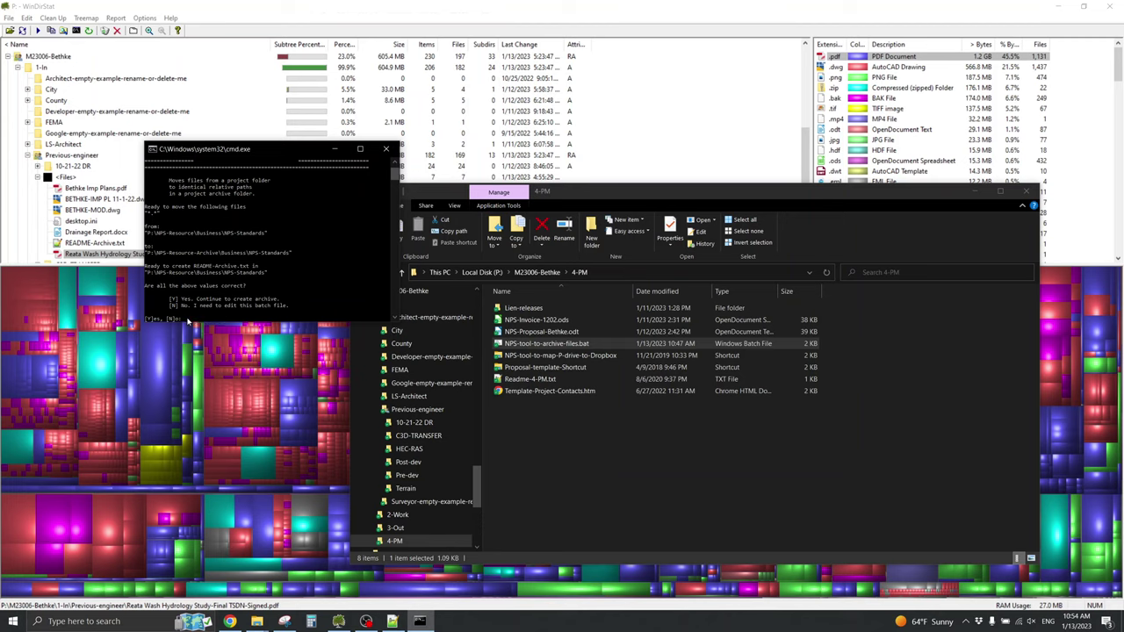
{"action": "key", "text": "n"}
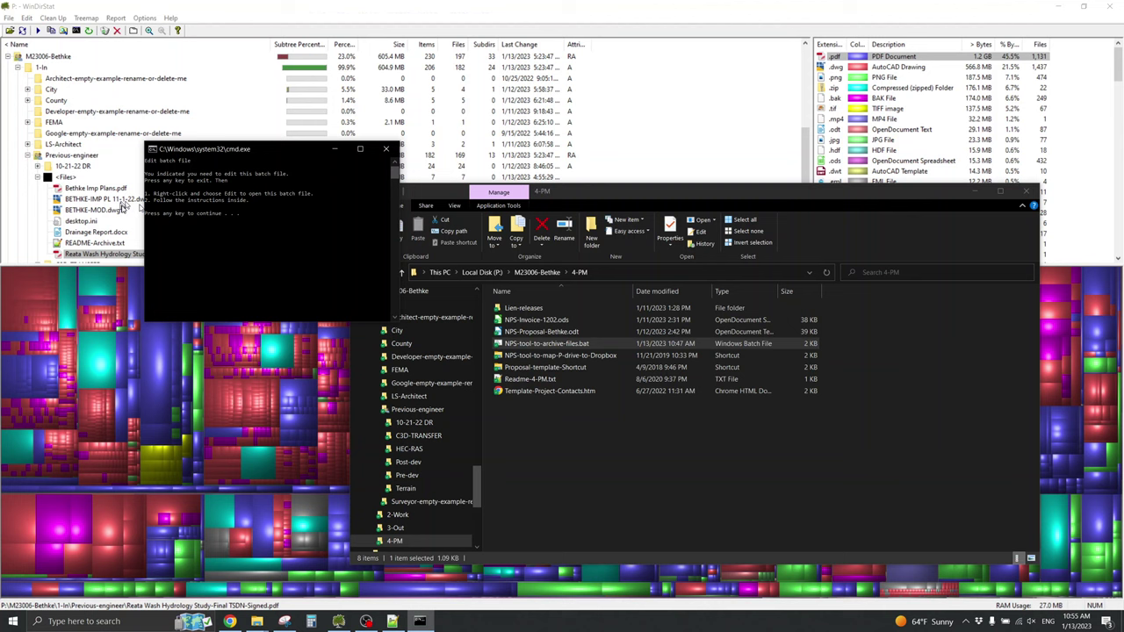
- Close the finished console and edit NPS-tool-to-archive-files.bat in Notepad++
{"action": "key", "text": "Return"}
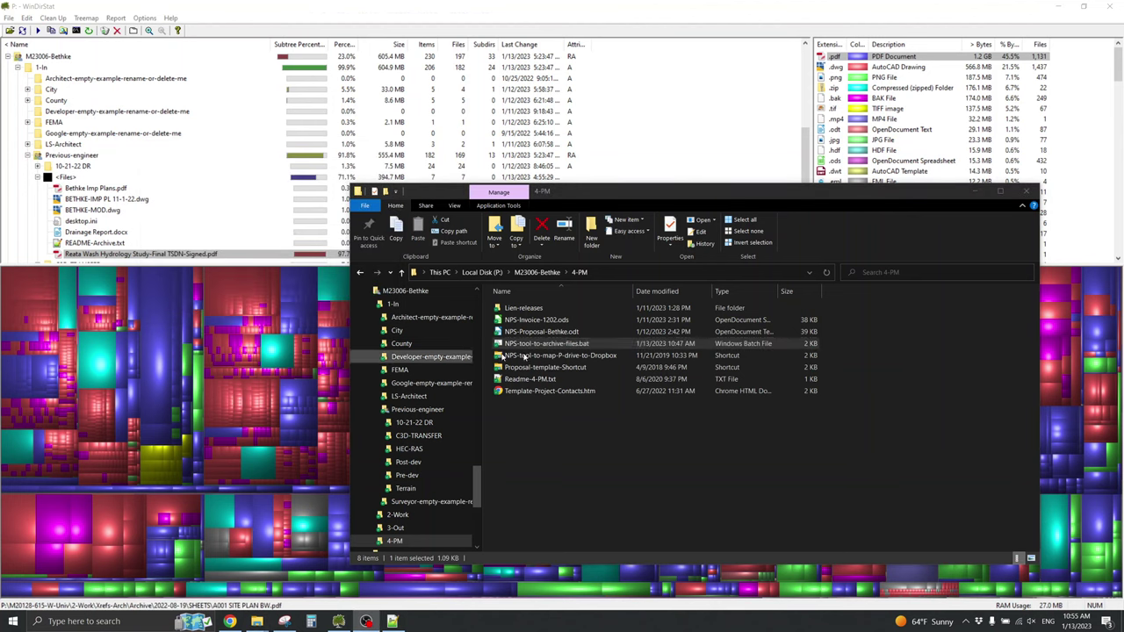
{"action": "right_click", "coordinate": [573, 345]}
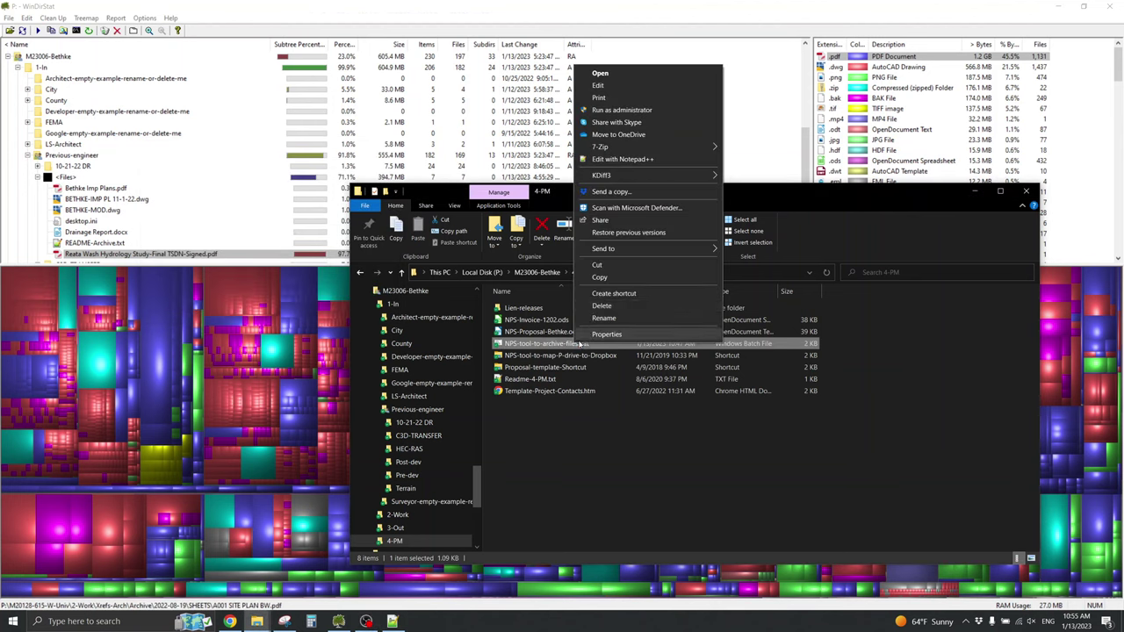
{"action": "left_click", "coordinate": [598, 86]}
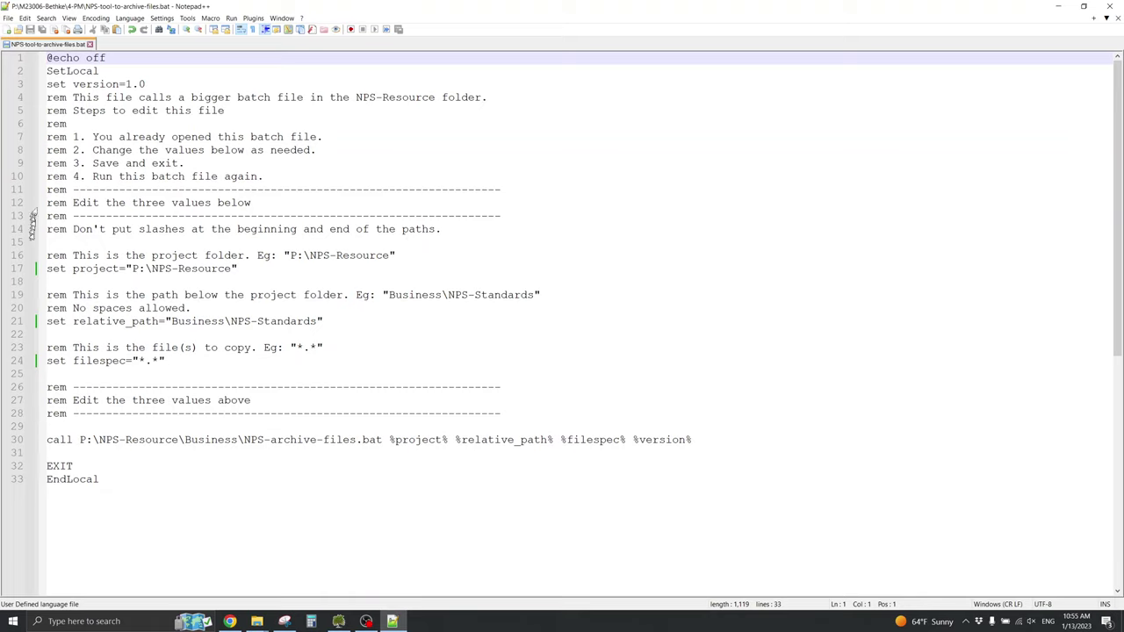
{"action": "left_click_drag", "start_coordinate": [47, 189], "coordinate": [2, 426]}
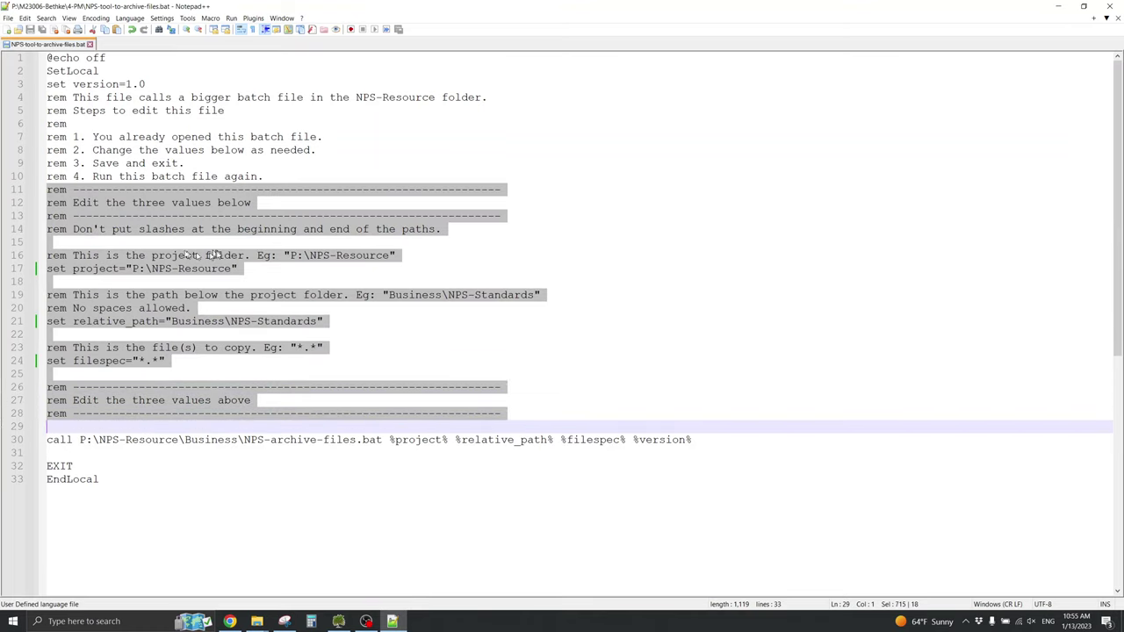
{"action": "left_click_drag", "start_coordinate": [152, 255], "coordinate": [237, 269]}
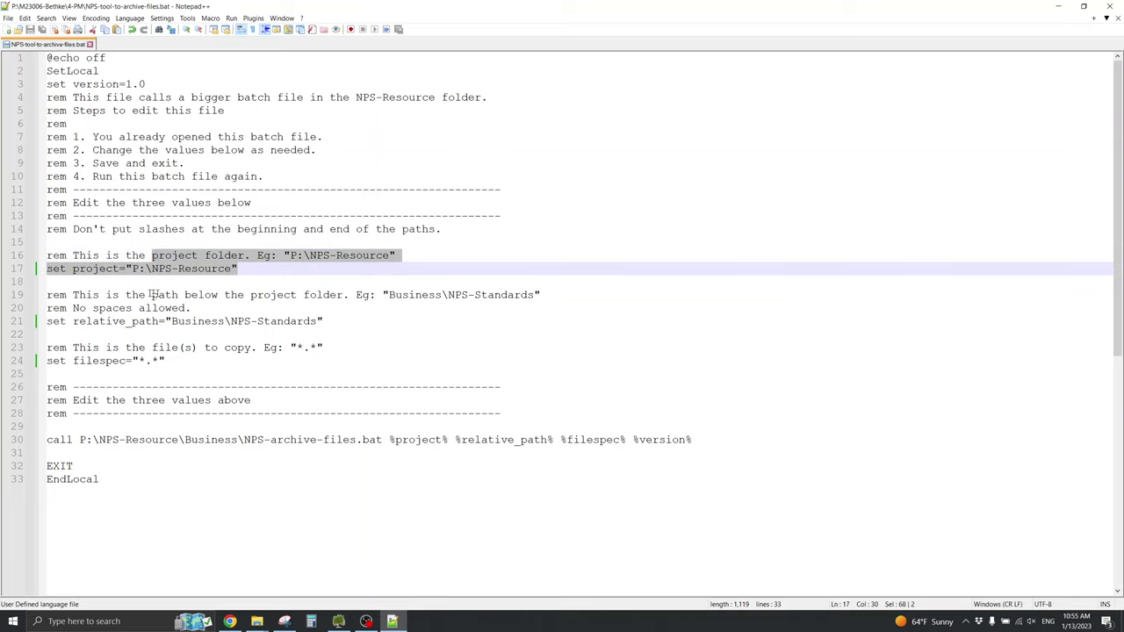
{"action": "left_click_drag", "start_coordinate": [127, 297], "coordinate": [325, 322]}
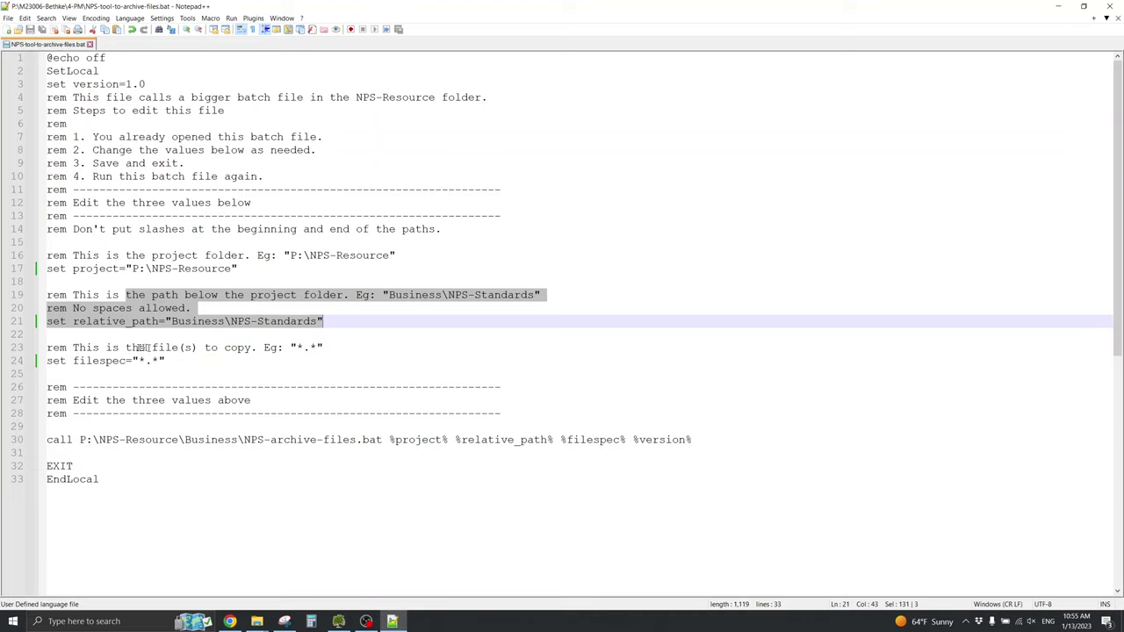
{"action": "left_click_drag", "start_coordinate": [126, 347], "coordinate": [165, 361]}
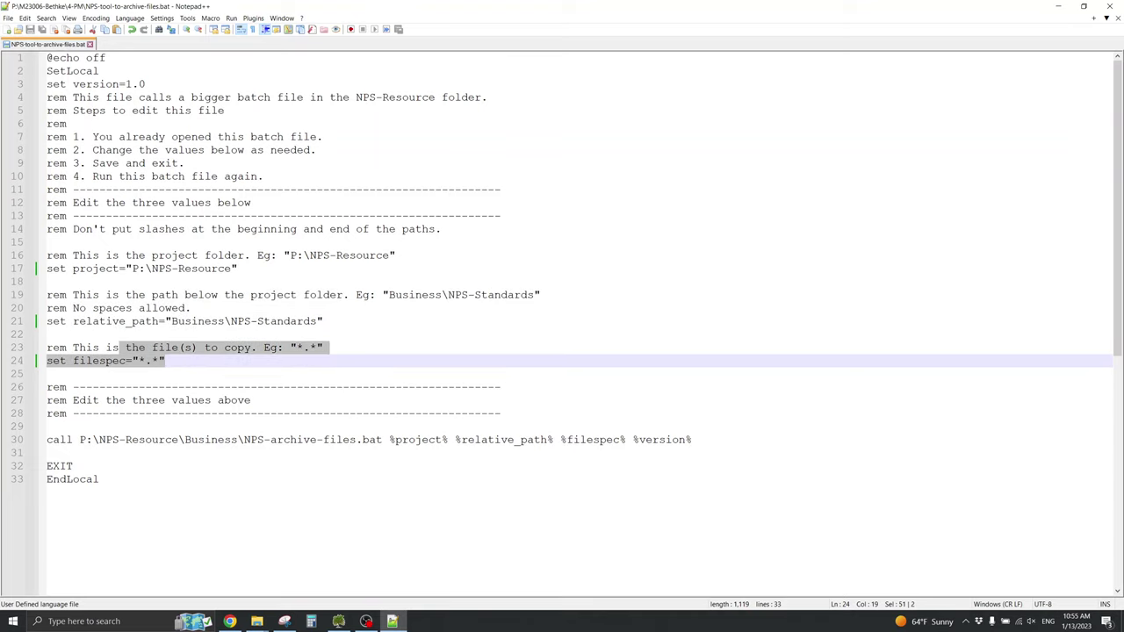
{"action": "left_click", "coordinate": [155, 376]}
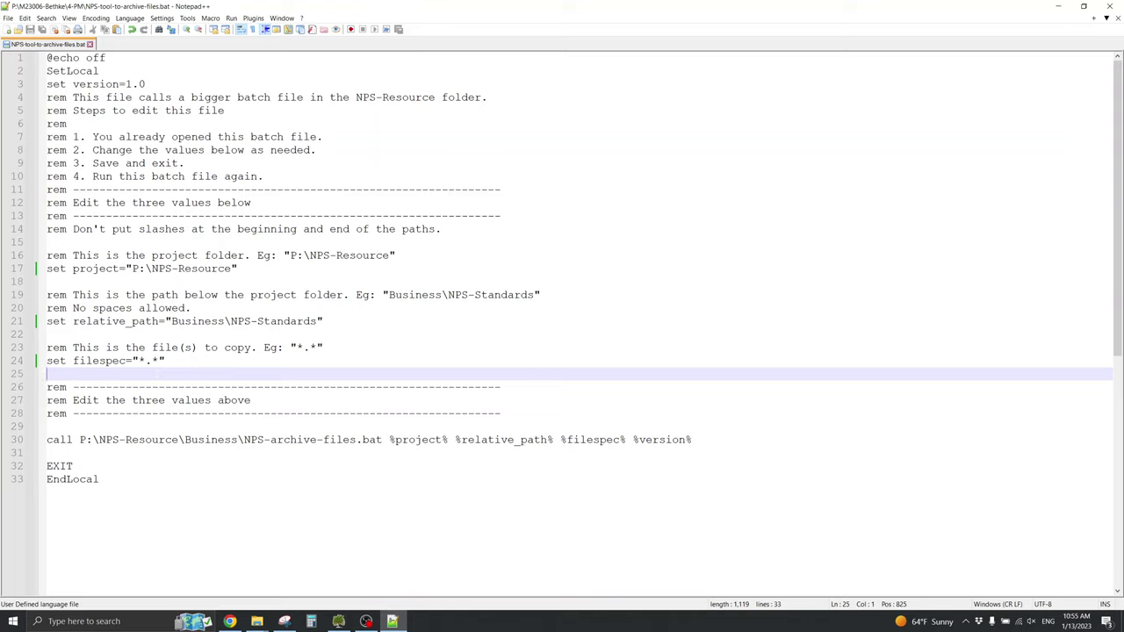
- Paste the PDF's full path on line 25 and reuse it to set project to P:\M23006-Bethke
{"action": "type", "text": "P:\\M23006-Bethke\\1-In\\Previous-engineer\\Reata Wash Hydrology Study-Final TSDN-Signed.pdf"}
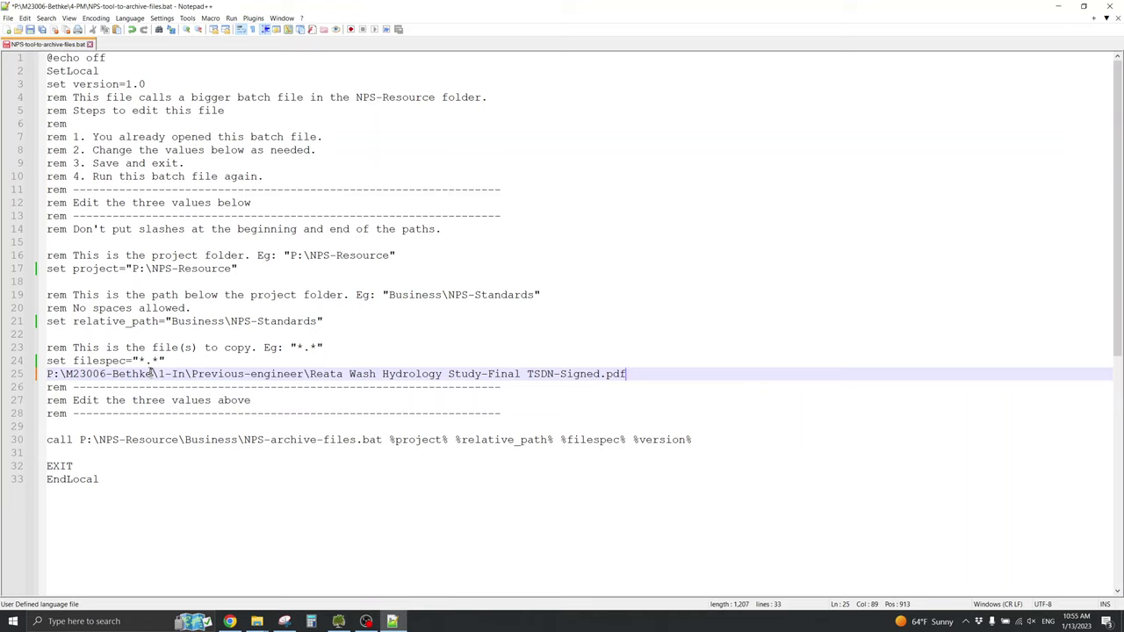
{"action": "left_click_drag", "start_coordinate": [153, 374], "coordinate": [48, 375]}
{"action": "key", "text": "ctrl+c"}
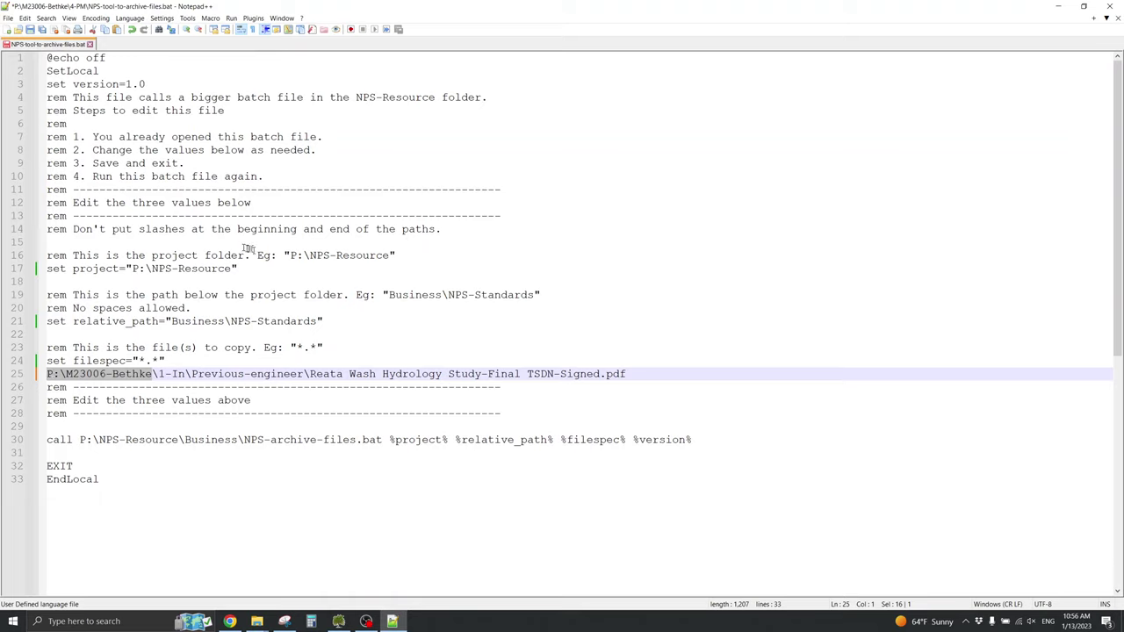
{"action": "left_click_drag", "start_coordinate": [134, 269], "coordinate": [231, 269]}
{"action": "key", "text": "ctrl+v"}
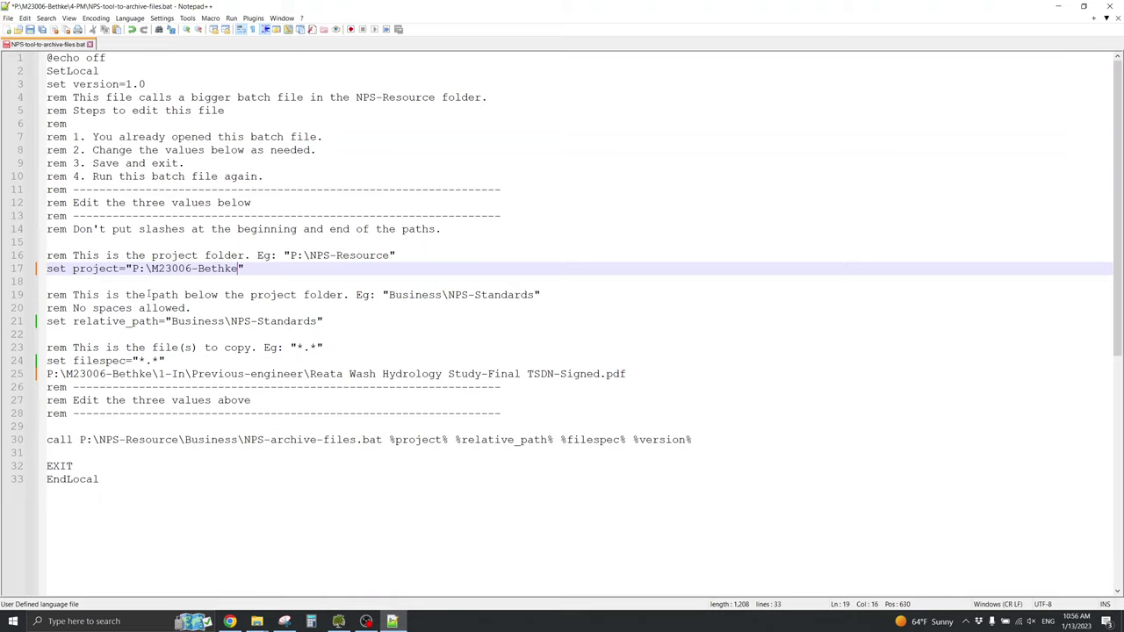
- Replace relative_path Business\NPS-Standards with 1-In\Previous-engineer, then pick out the PDF file name for filespec
{"action": "left_click_drag", "start_coordinate": [146, 295], "coordinate": [337, 295]}
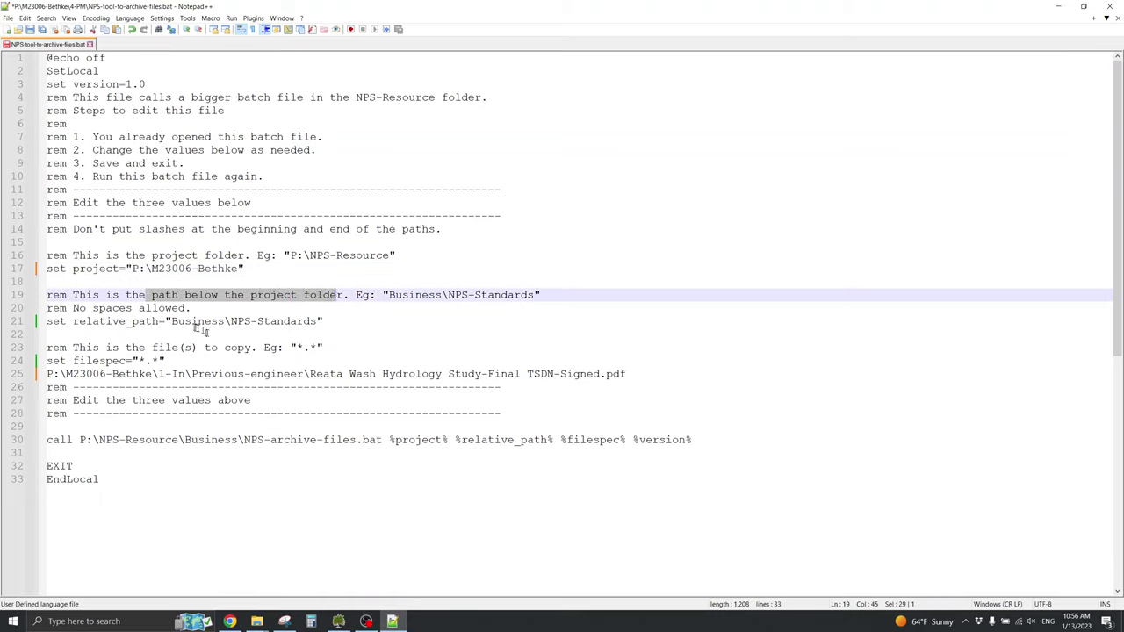
{"action": "left_click", "coordinate": [172, 323]}
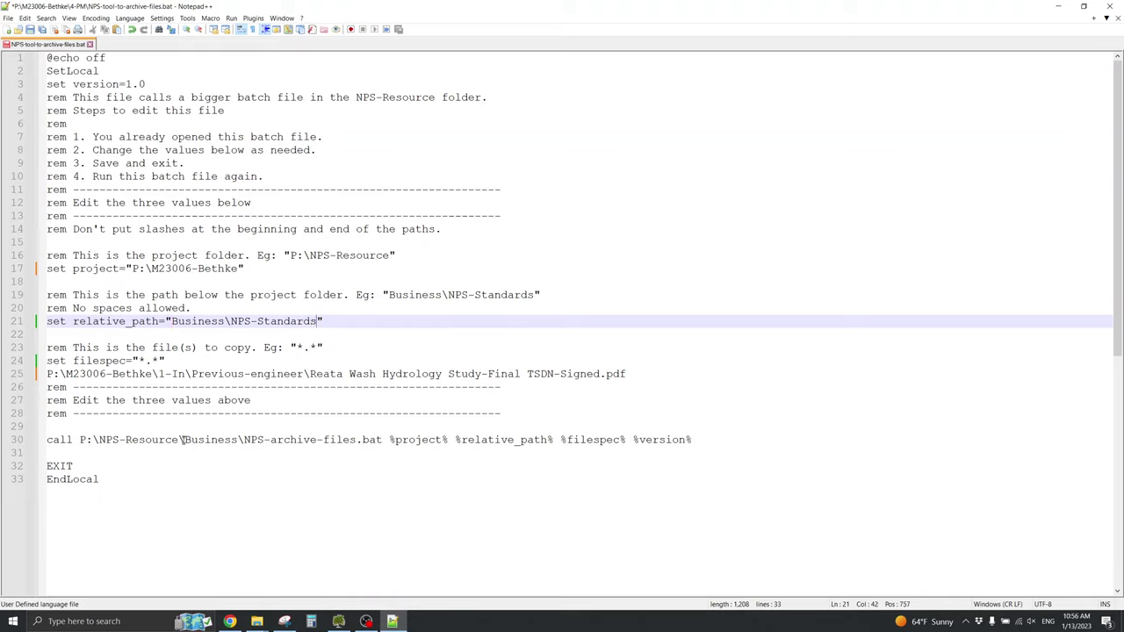
{"action": "left_click_drag", "start_coordinate": [183, 439], "coordinate": [299, 440]}
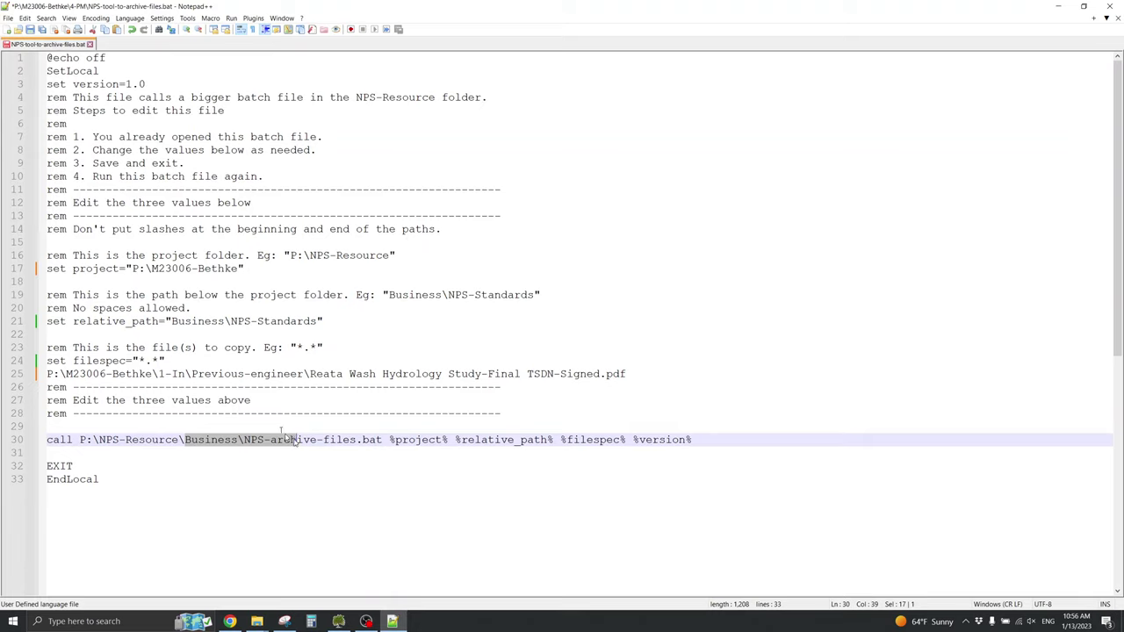
{"action": "left_click_drag", "start_coordinate": [158, 374], "coordinate": [304, 373]}
{"action": "key", "text": "ctrl+c"}
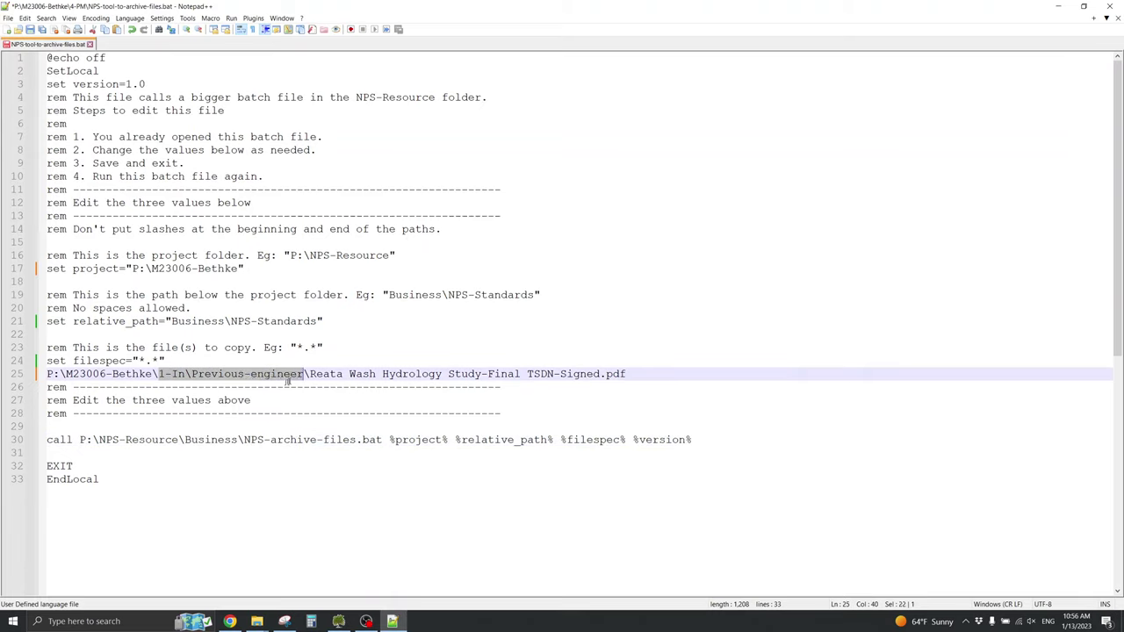
{"action": "left_click_drag", "start_coordinate": [171, 322], "coordinate": [315, 322]}
{"action": "key", "text": "ctrl+v"}
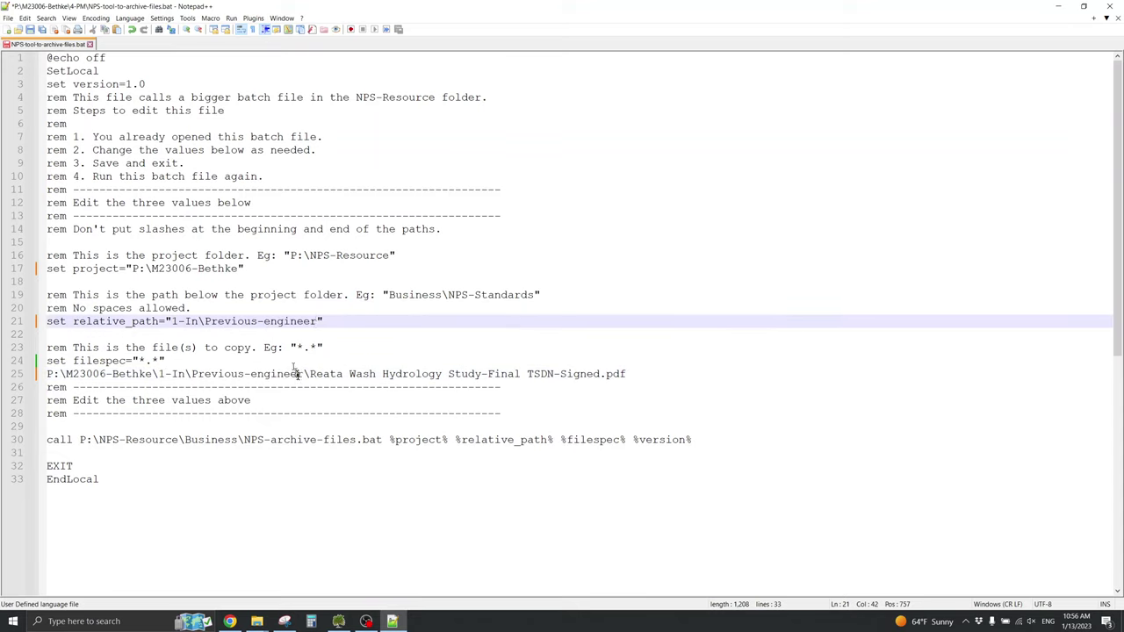
{"action": "left_click_drag", "start_coordinate": [309, 375], "coordinate": [629, 374]}
{"action": "key", "text": "ctrl+c"}
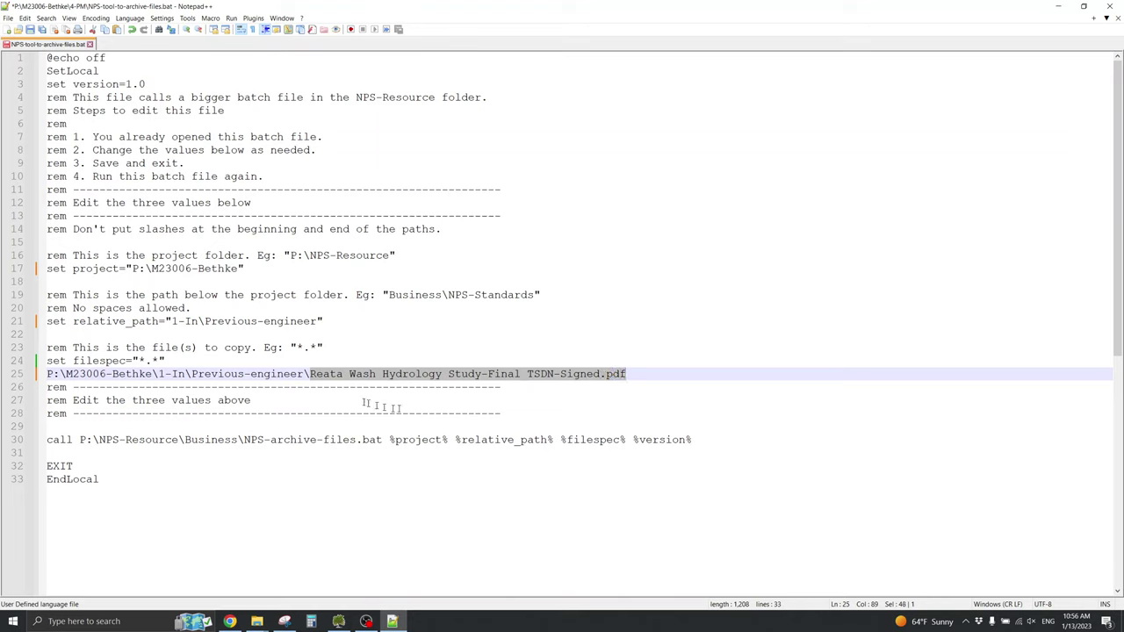
{"action": "left_click_drag", "start_coordinate": [139, 360], "coordinate": [159, 361]}
- Paste the PDF file name over *.* in filespec and delete the leftover full-path line 25
{"action": "key", "text": "ctrl+v"}
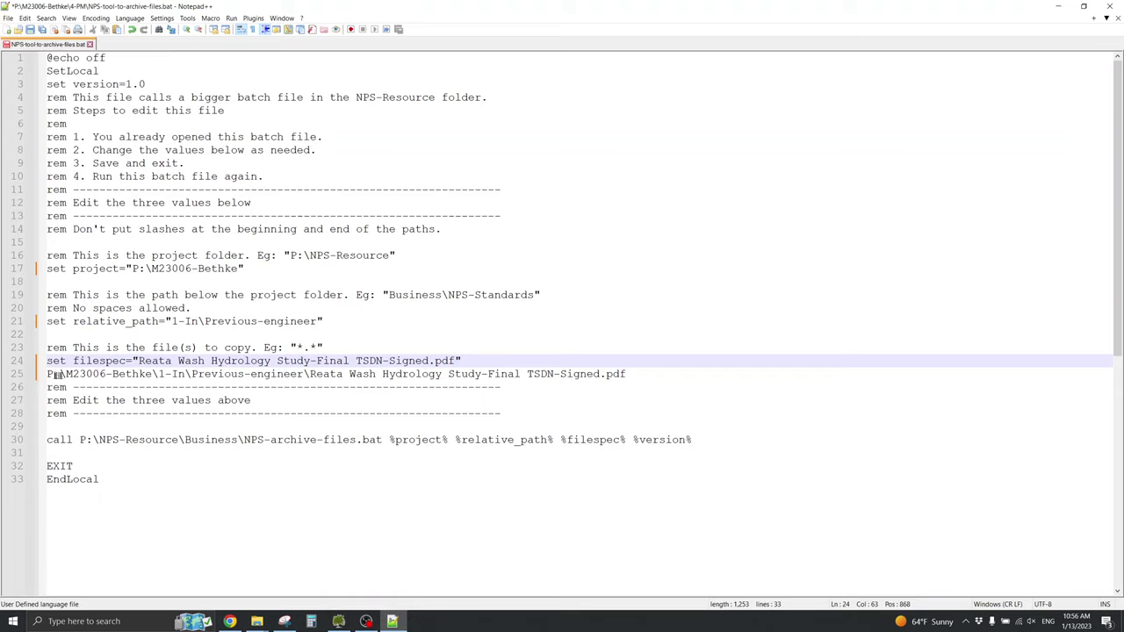
{"action": "left_click_drag", "start_coordinate": [47, 374], "coordinate": [626, 374]}
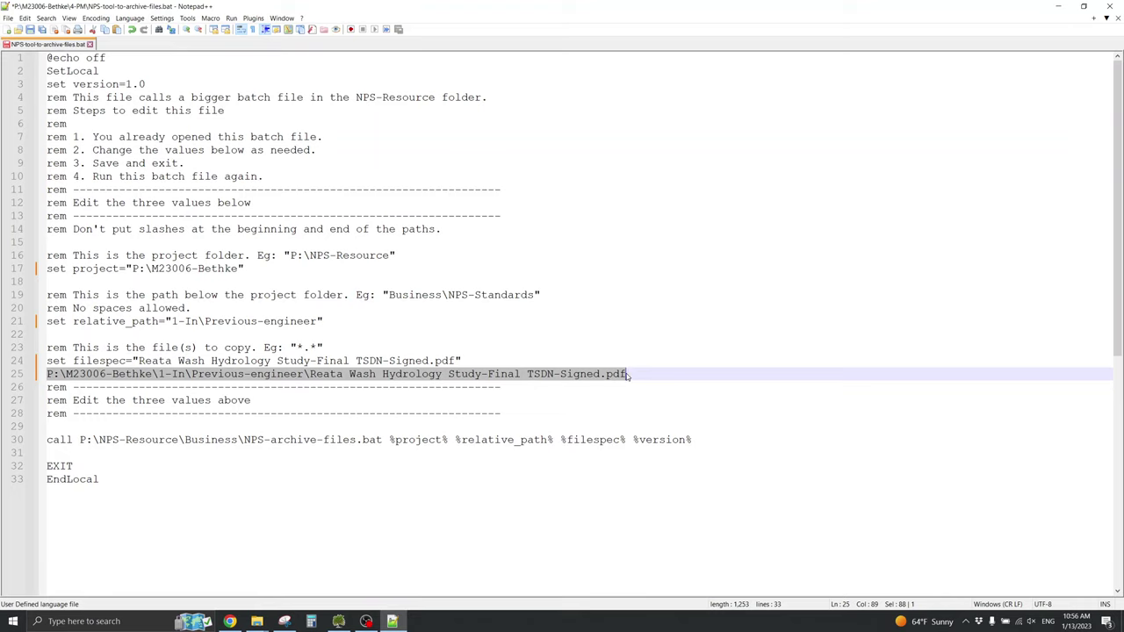
{"action": "key", "text": "Delete"}
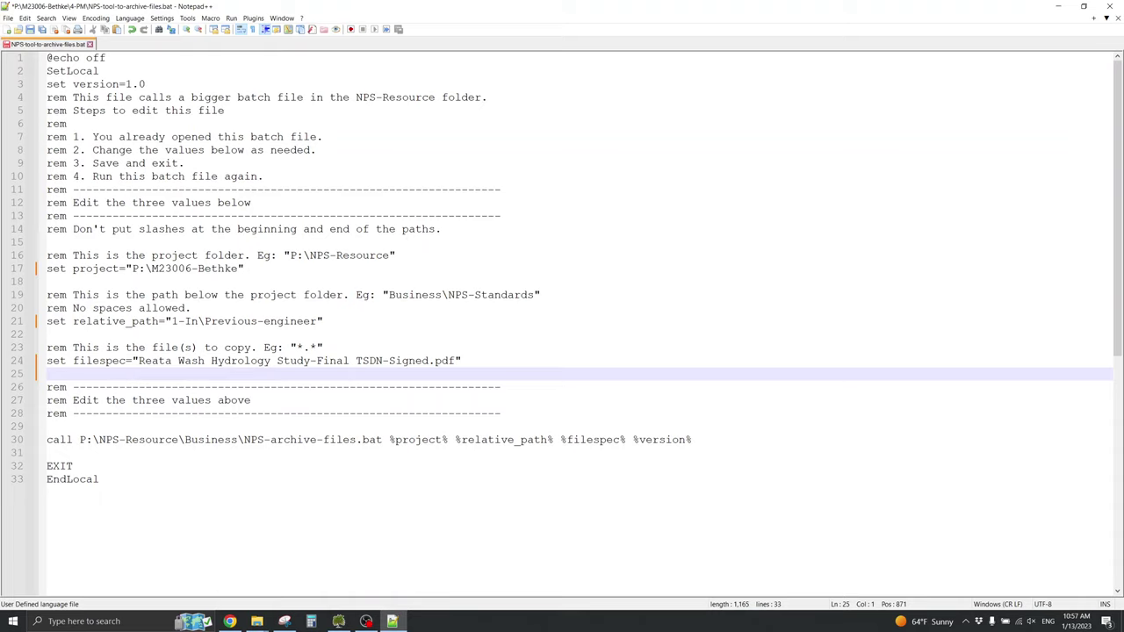
- Check the P:\ drive in the call and project lines, then save NPS-tool-to-archive-files.bat
{"action": "left_click_drag", "start_coordinate": [80, 439], "coordinate": [370, 444]}
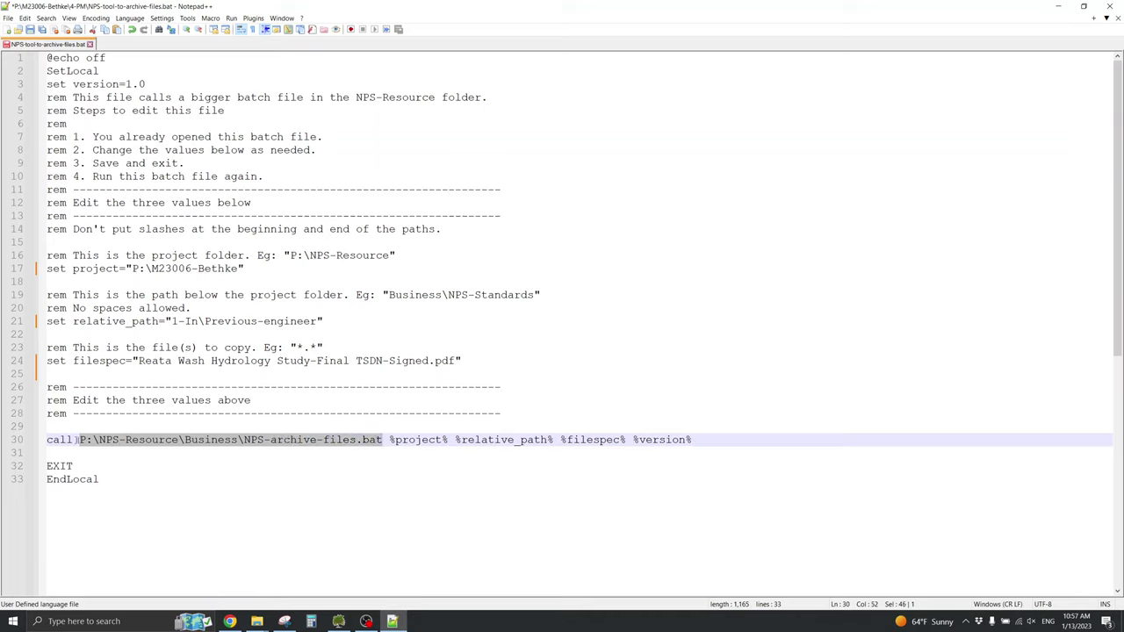
{"action": "left_click_drag", "start_coordinate": [77, 439], "coordinate": [95, 439]}
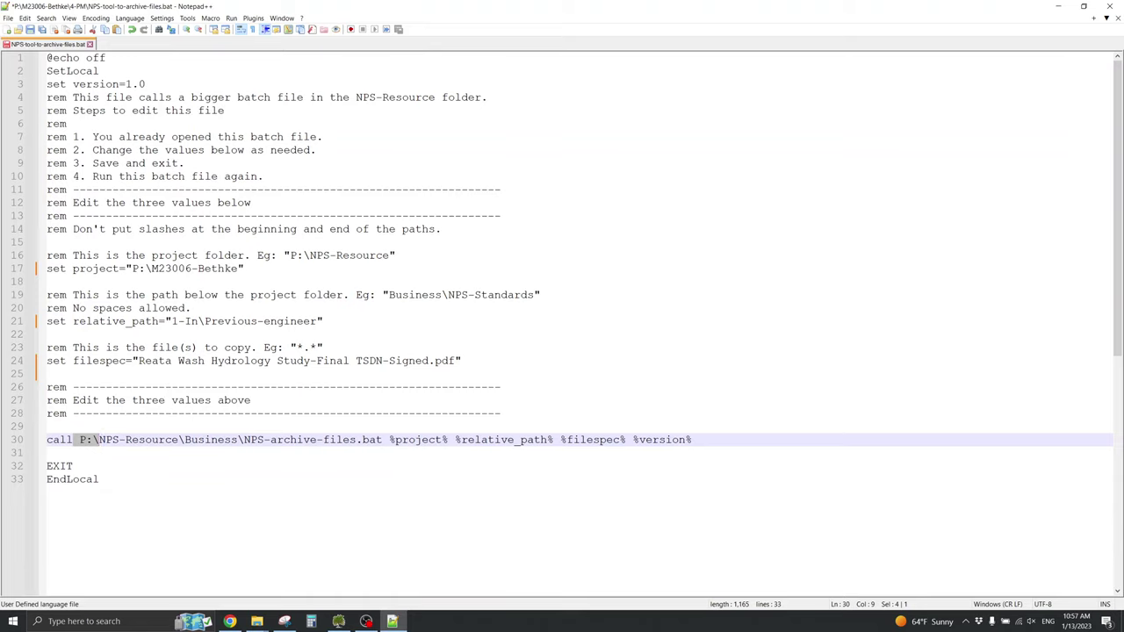
{"action": "left_click_drag", "start_coordinate": [132, 268], "coordinate": [151, 268]}
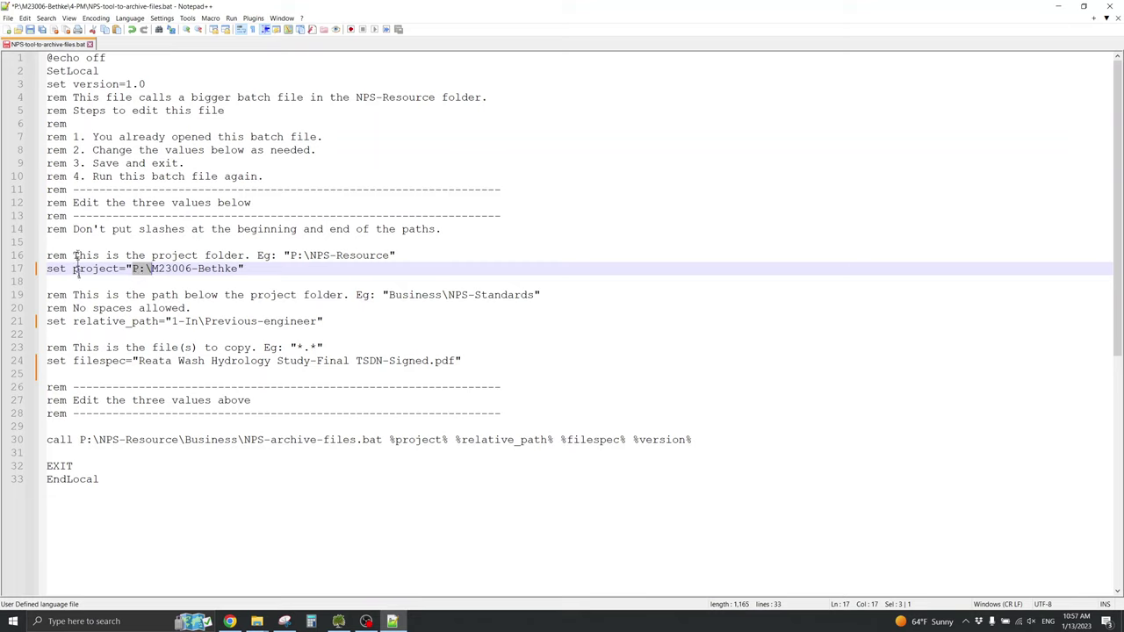
{"action": "key", "text": "ctrl+s"}
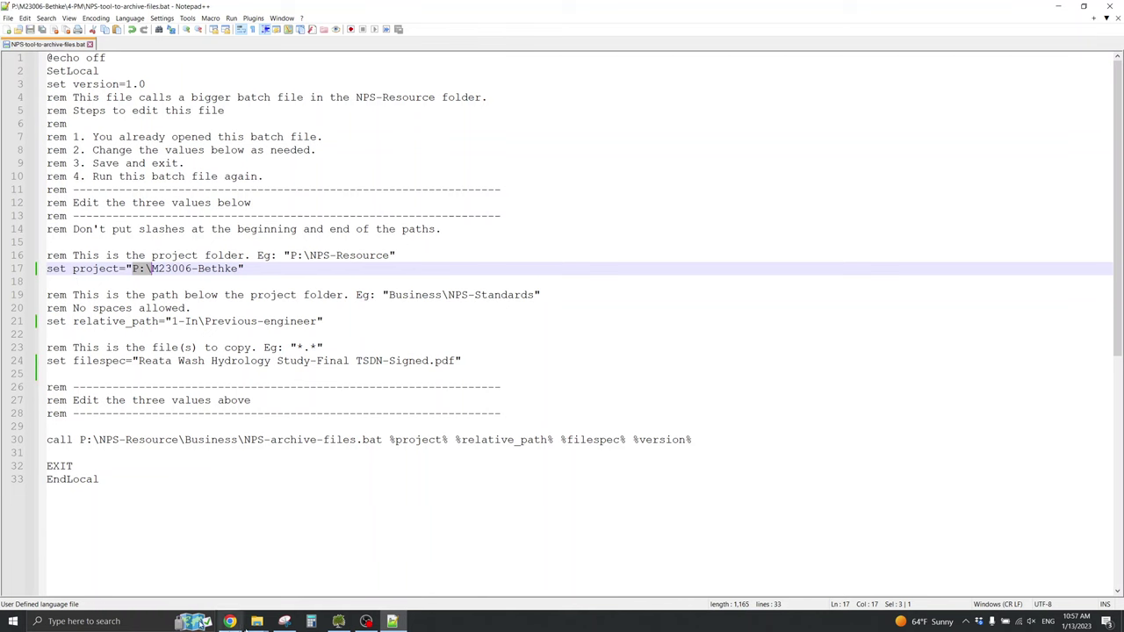
- Rerun NPS-tool-to-archive-files.bat from the 4-PM folder and browse up to drive P:
{"action": "mouse_move", "coordinate": [256, 621]}
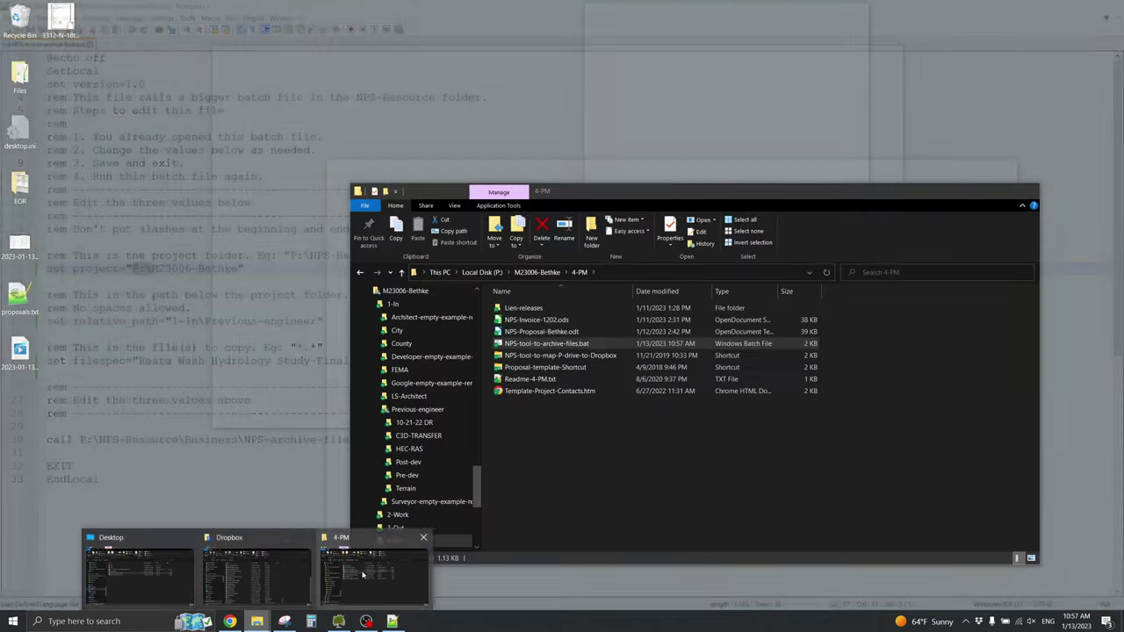
{"action": "left_click", "coordinate": [373, 571]}
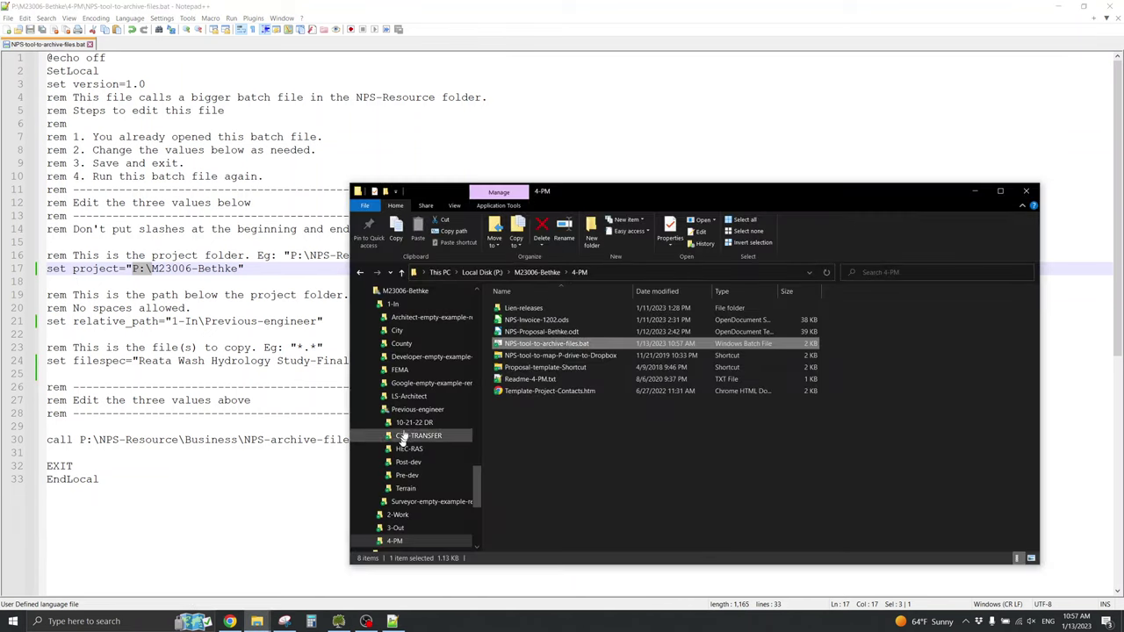
{"action": "double_click", "coordinate": [501, 347]}
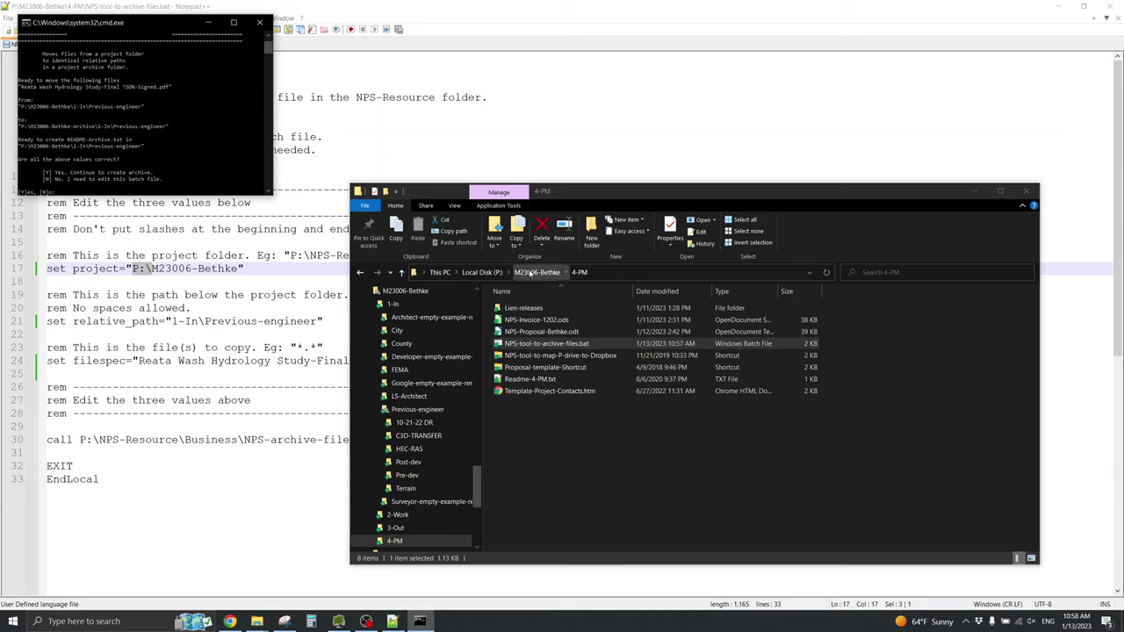
{"action": "left_click", "coordinate": [531, 273]}
{"action": "left_click", "coordinate": [482, 272]}
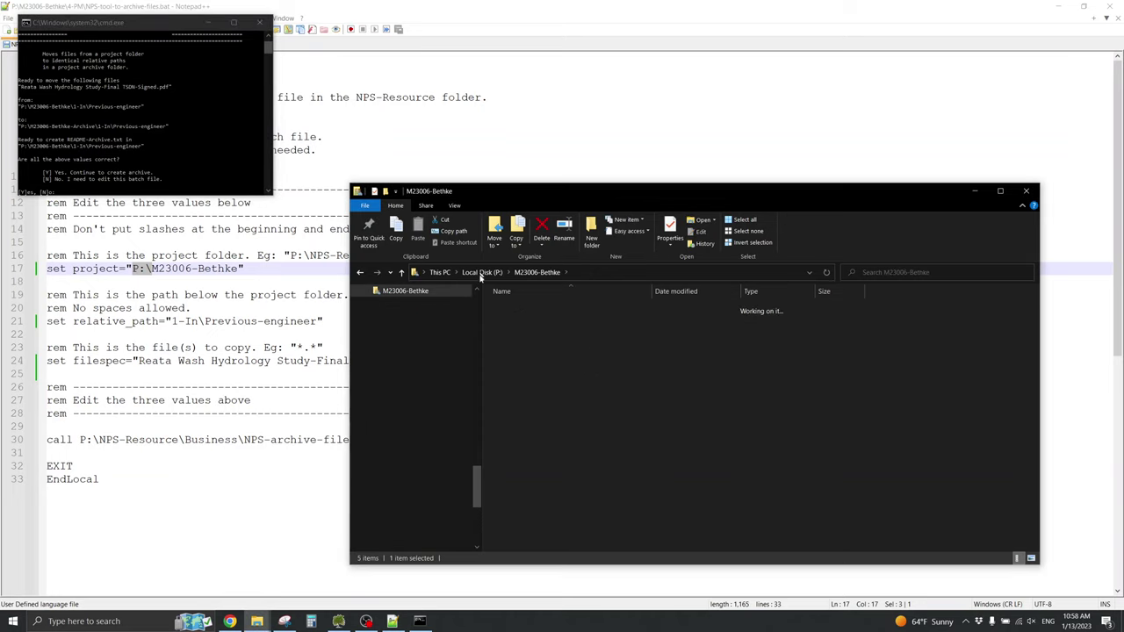
{"action": "scroll", "coordinate": [528, 489], "scroll_direction": "down", "scroll_amount": 4}
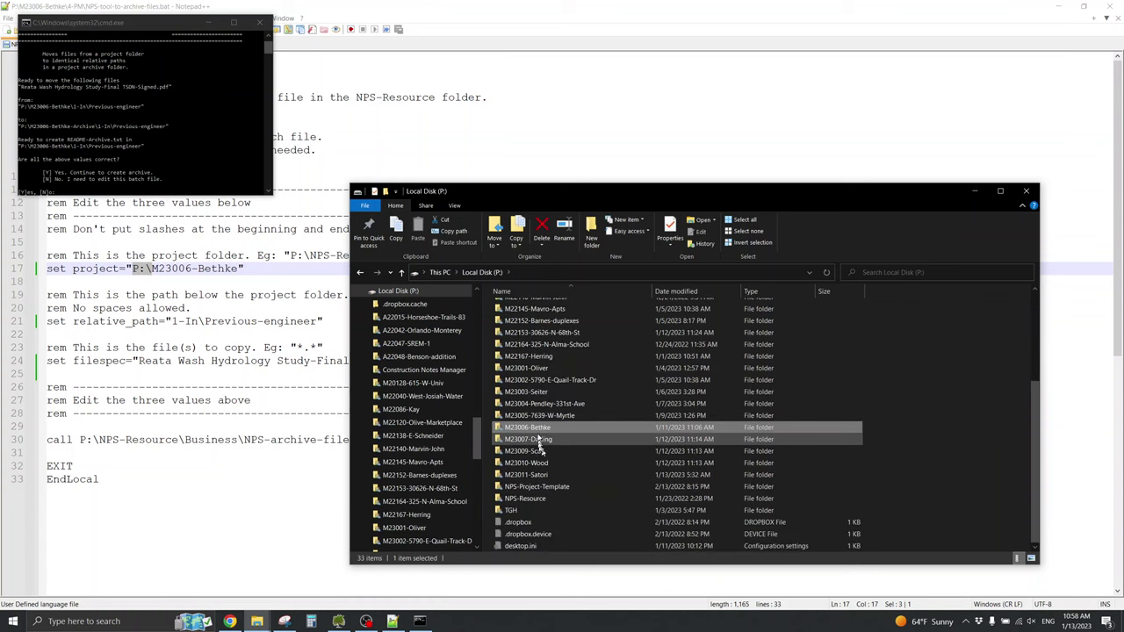
- Confirm the values with y to archive the PDF to P:\M23006-Bethke-Archive, then close the console
{"action": "left_click", "coordinate": [72, 180]}
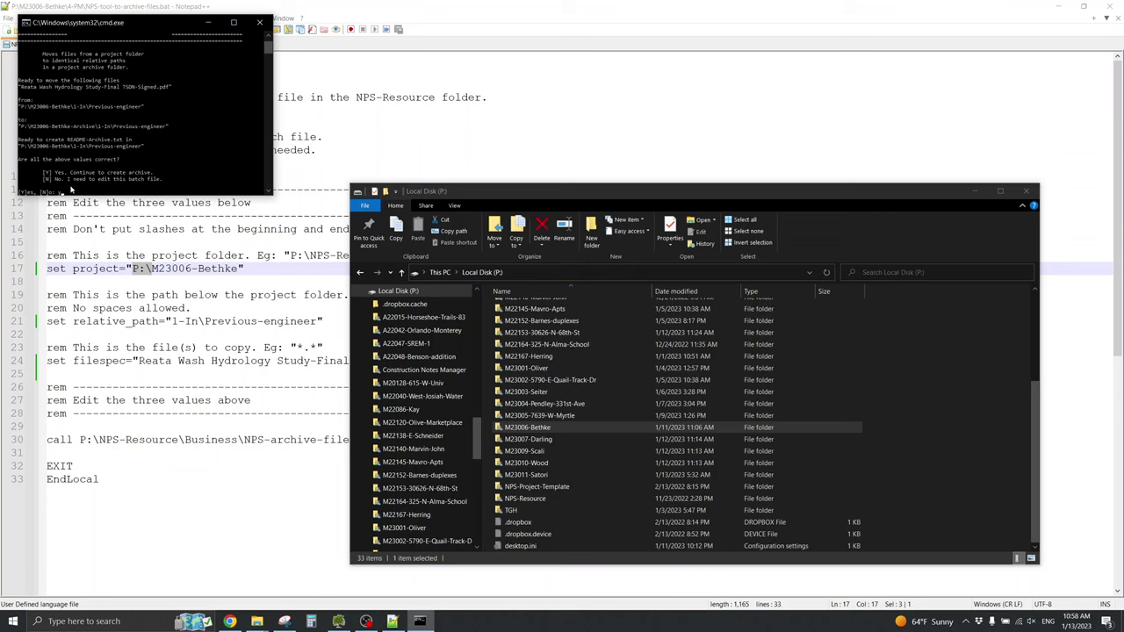
{"action": "type", "text": "y"}
{"action": "key", "text": "Return"}
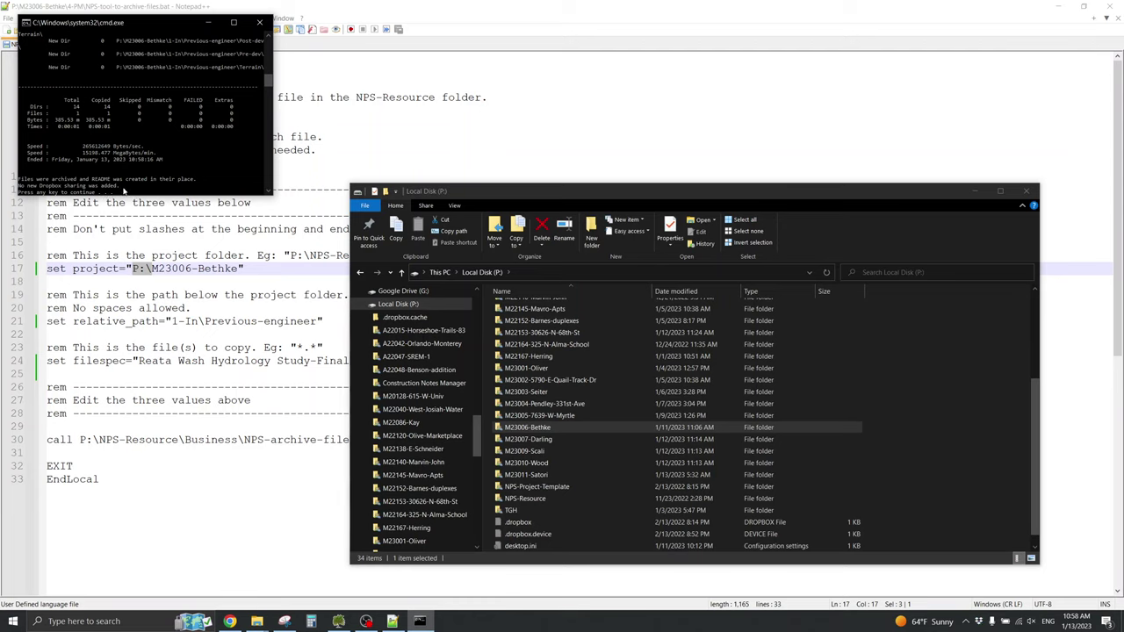
{"action": "key", "text": "Return"}
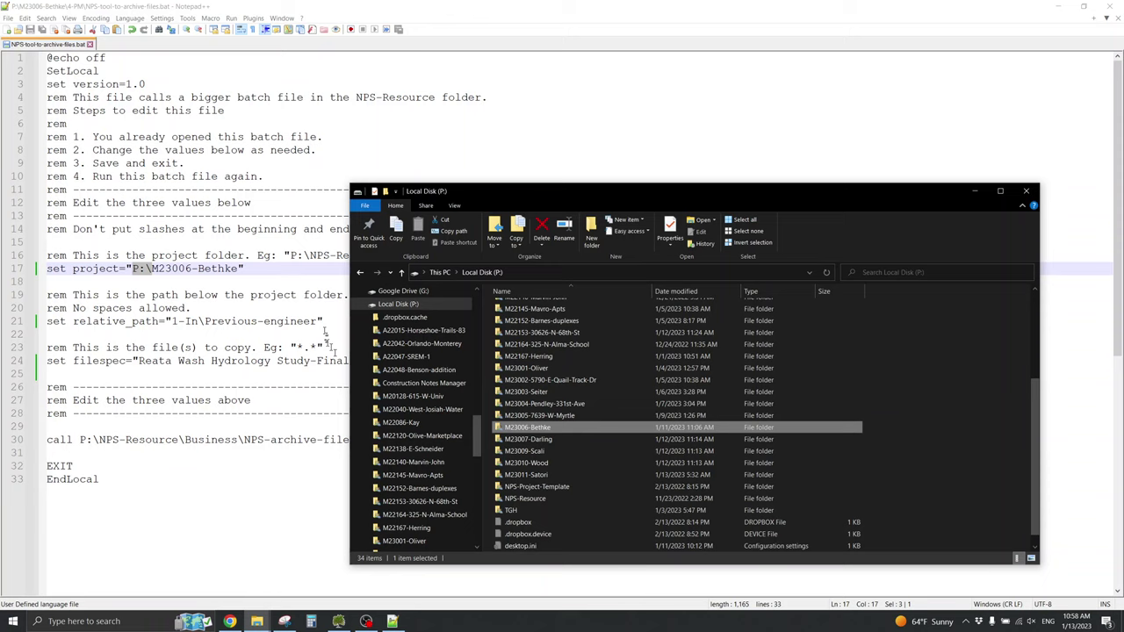
- Refresh drive P: and verify the PDF inside M23006-Bethke-Archive\1-In\Previous-engineer
{"action": "right_click", "coordinate": [910, 433]}
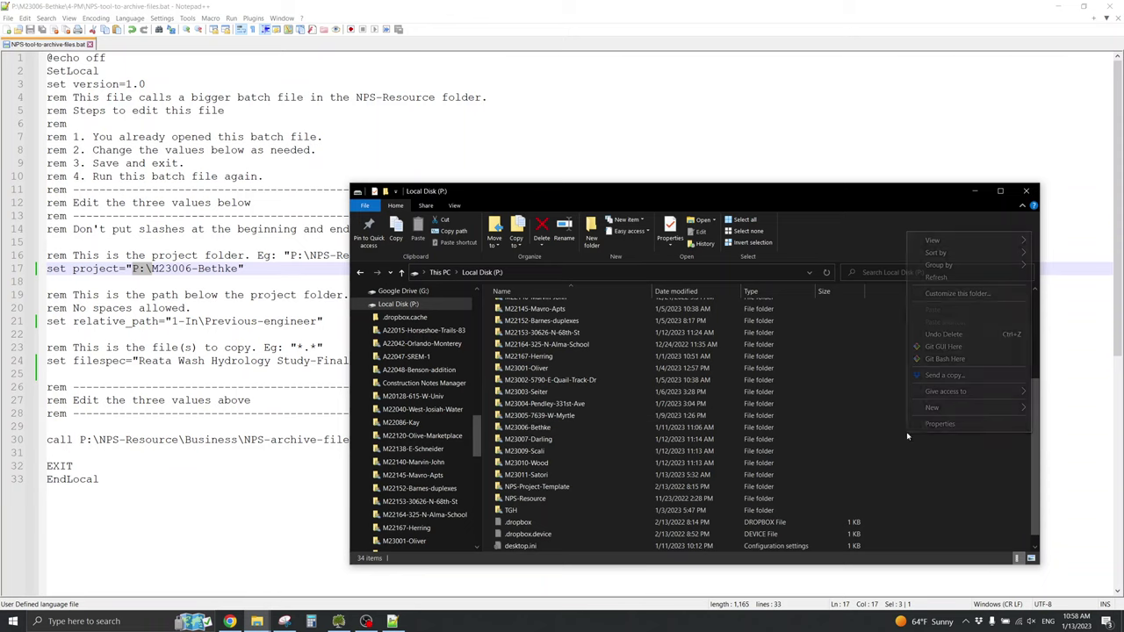
{"action": "left_click", "coordinate": [936, 278]}
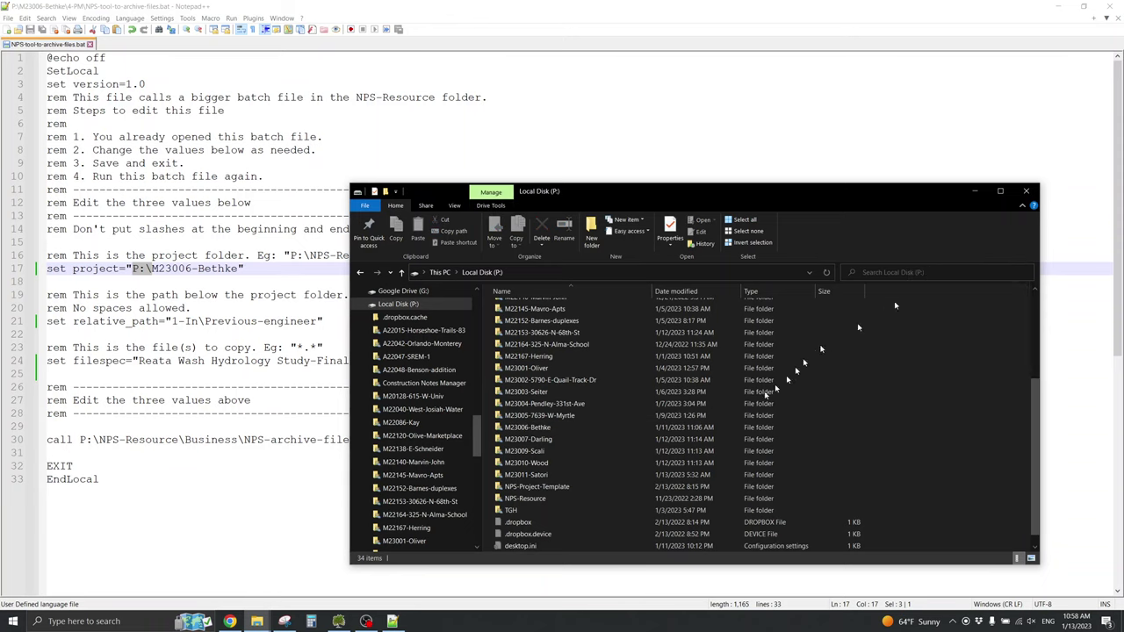
{"action": "scroll", "coordinate": [542, 479], "scroll_direction": "up", "scroll_amount": 4}
{"action": "scroll", "coordinate": [539, 474], "scroll_direction": "down", "scroll_amount": 5}
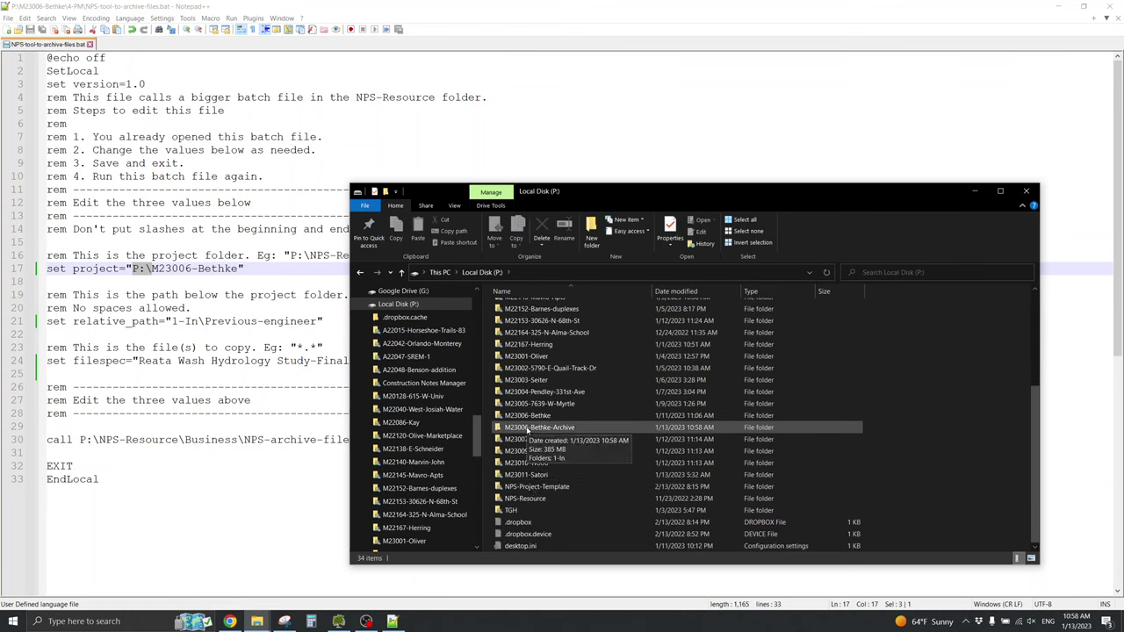
{"action": "double_click", "coordinate": [527, 427]}
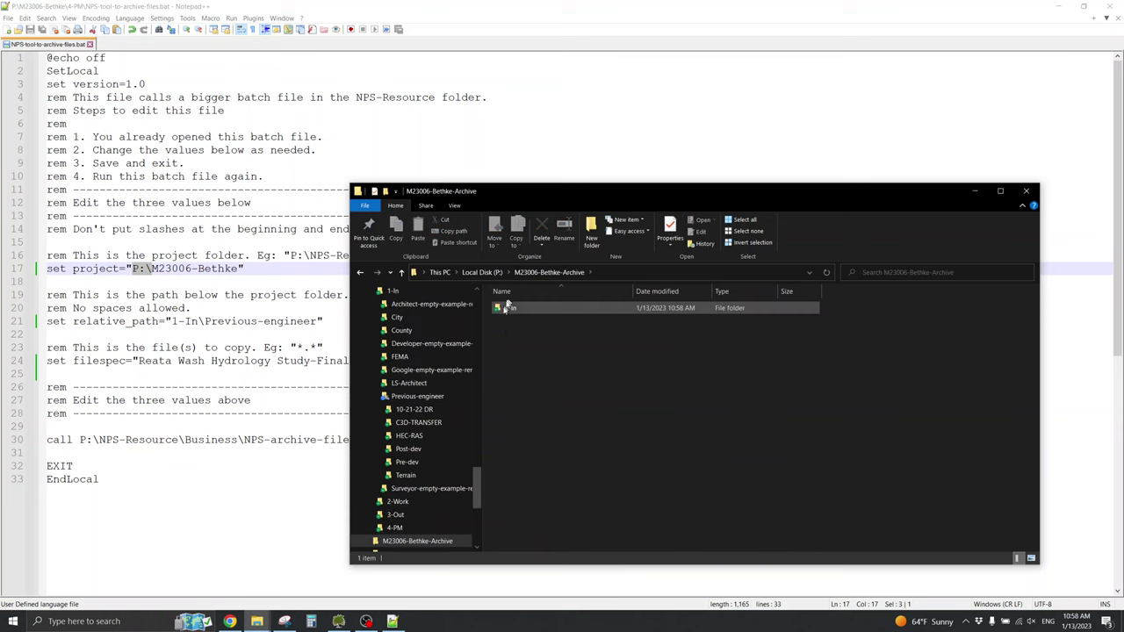
{"action": "double_click", "coordinate": [508, 307]}
{"action": "double_click", "coordinate": [505, 311]}
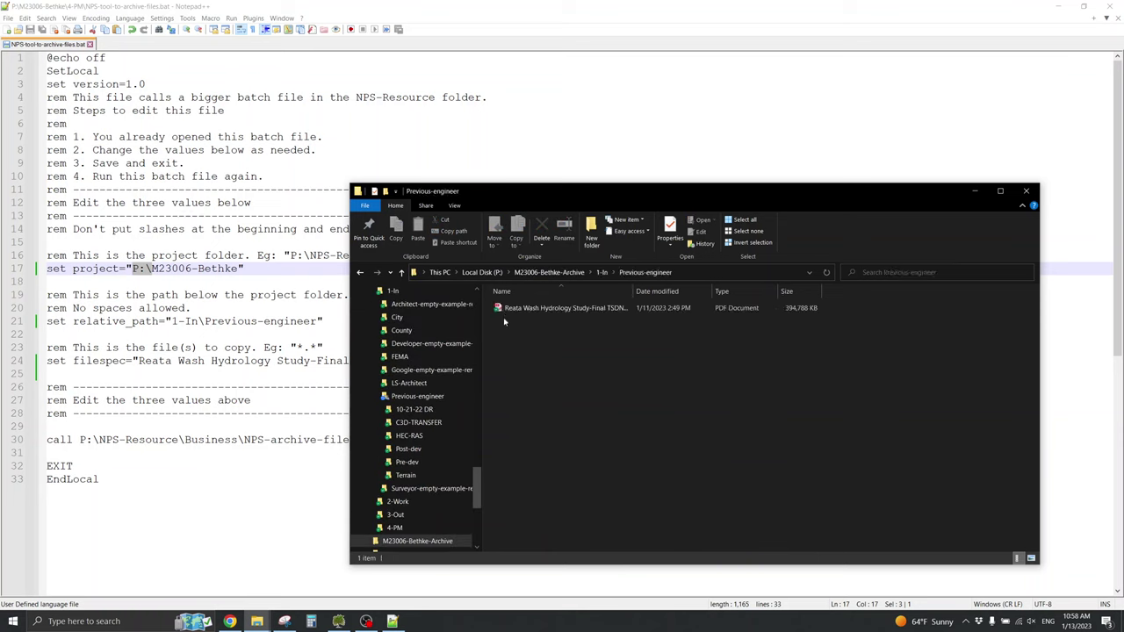
- Return to P:, go into M23006-Bethke\1-In\Previous-engineer and read README-Archive.txt
{"action": "left_click", "coordinate": [560, 274]}
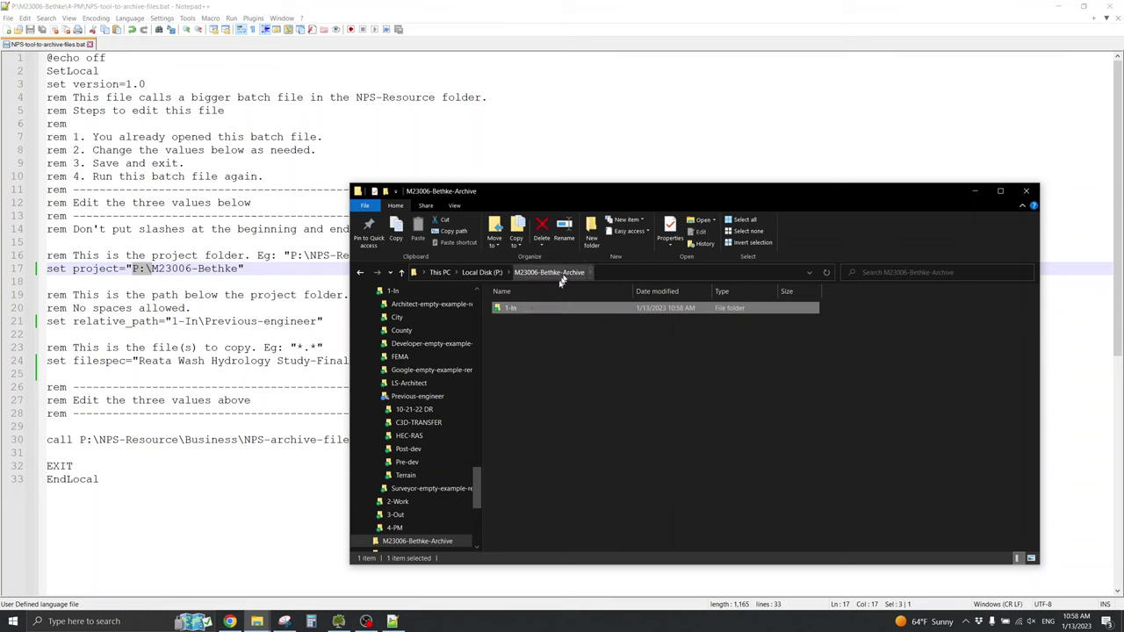
{"action": "left_click", "coordinate": [482, 273]}
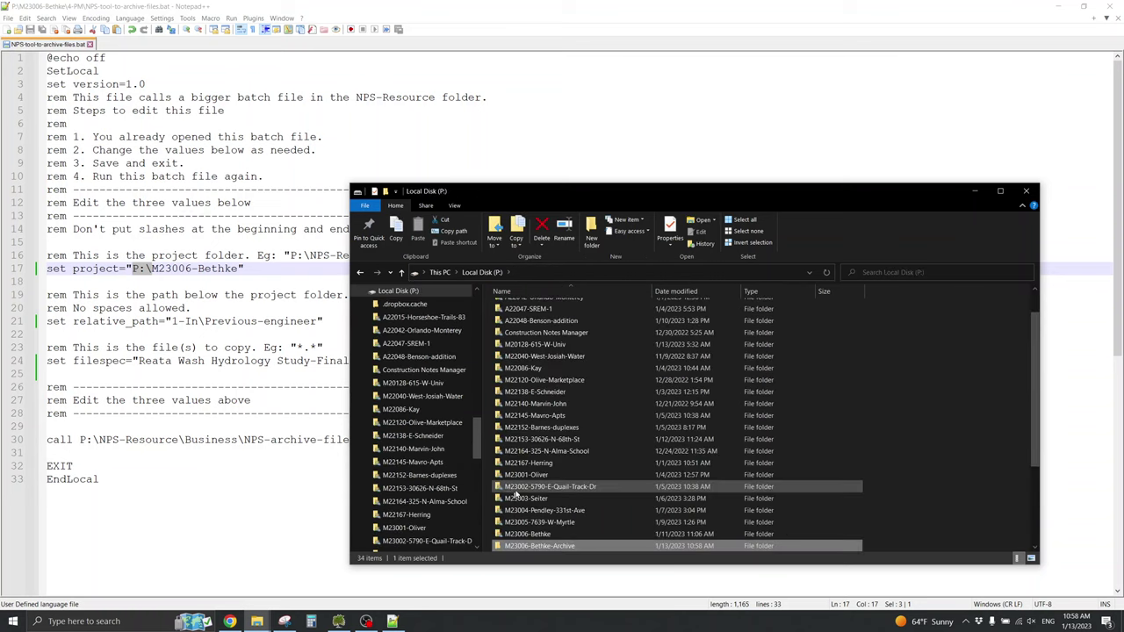
{"action": "double_click", "coordinate": [527, 415]}
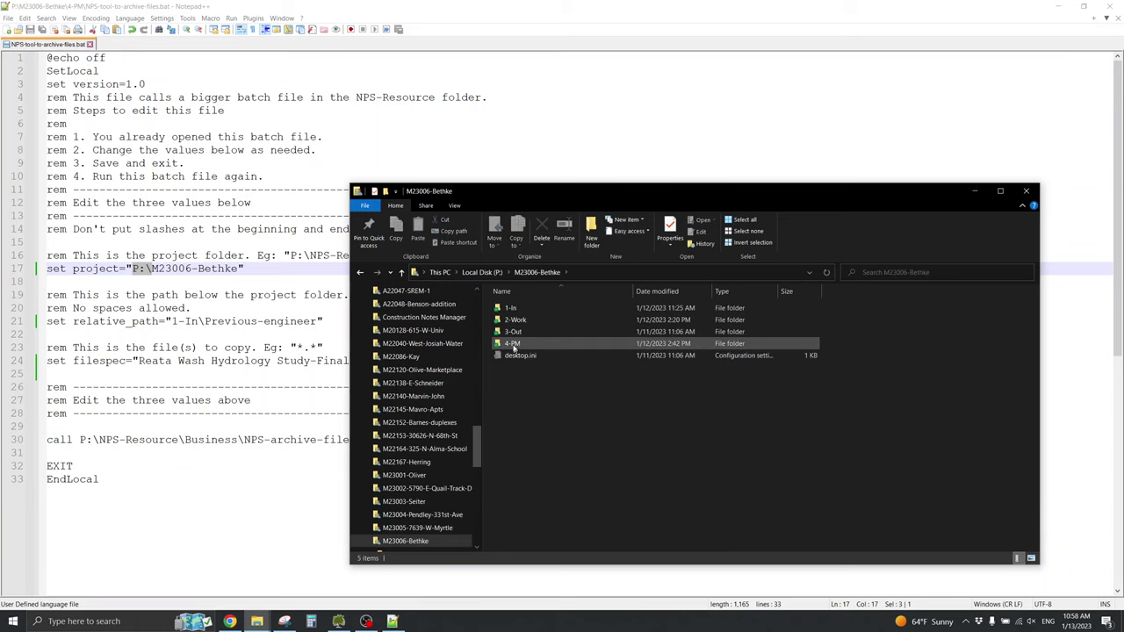
{"action": "double_click", "coordinate": [511, 308]}
{"action": "double_click", "coordinate": [518, 391]}
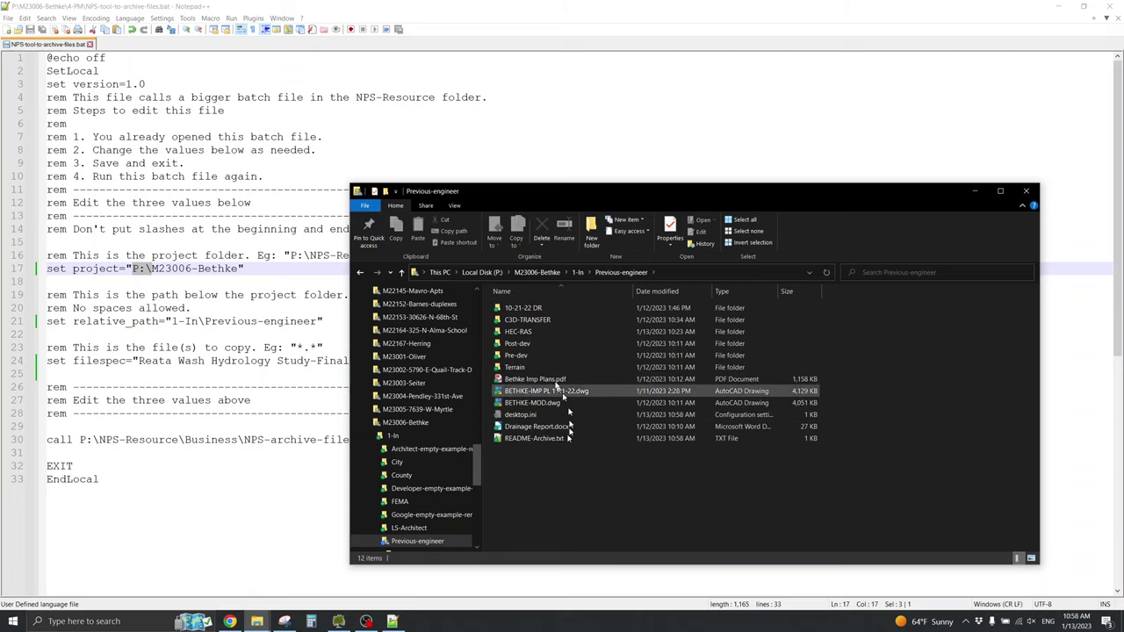
{"action": "double_click", "coordinate": [501, 439]}
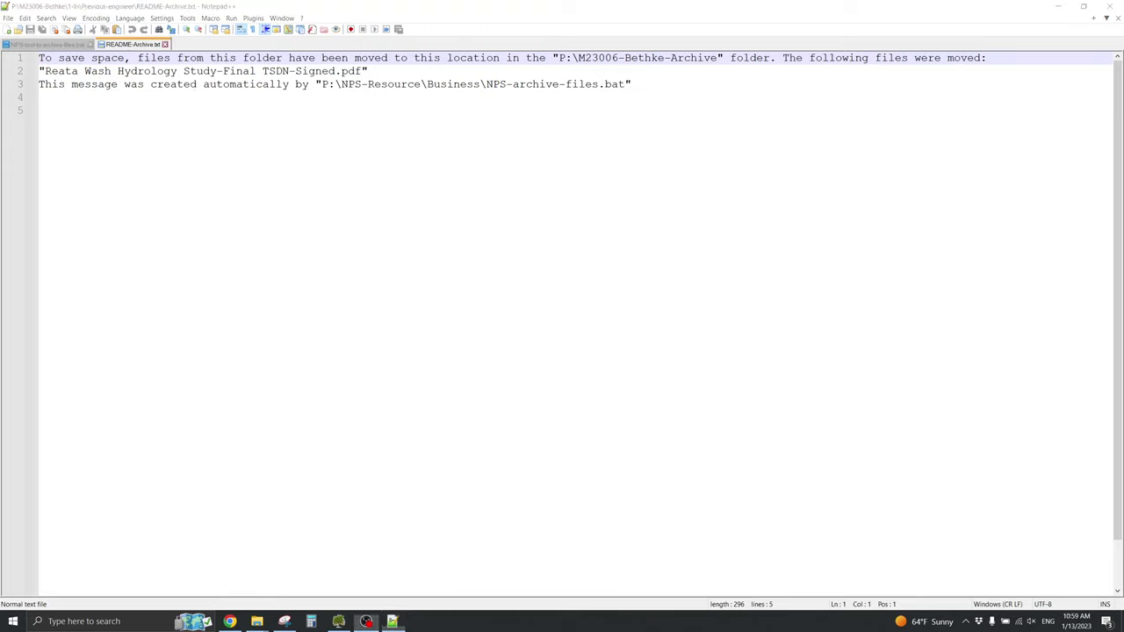
- Return to NPS-tool-to-archive-files.bat and select its version=1.0 setting on line 3
{"action": "left_click", "coordinate": [44, 46]}
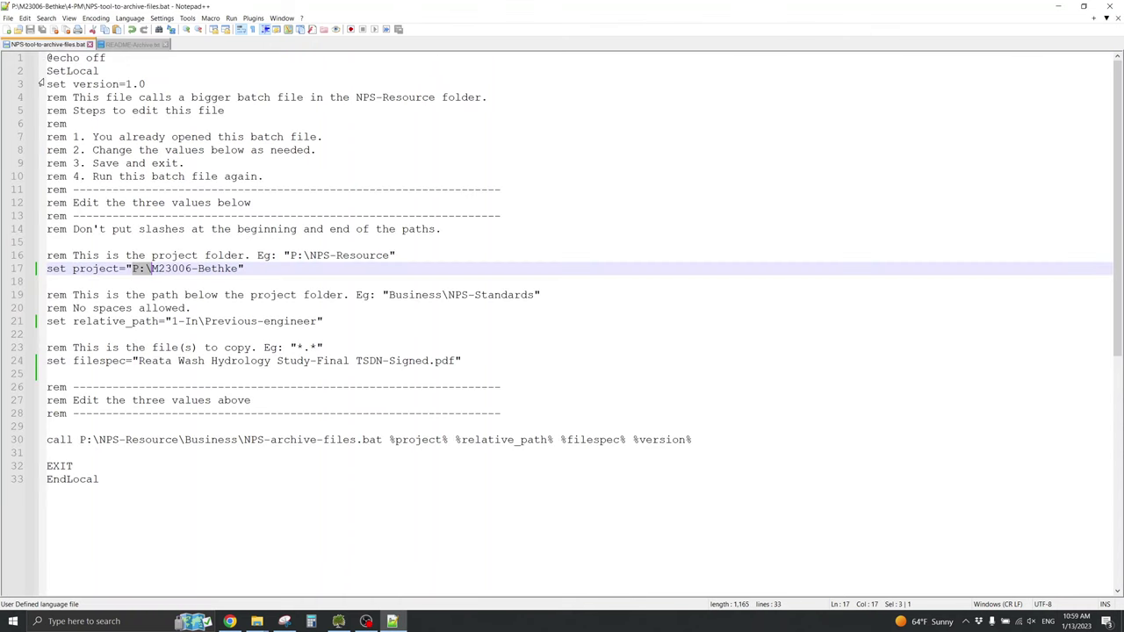
{"action": "left_click_drag", "start_coordinate": [66, 83], "coordinate": [147, 82]}
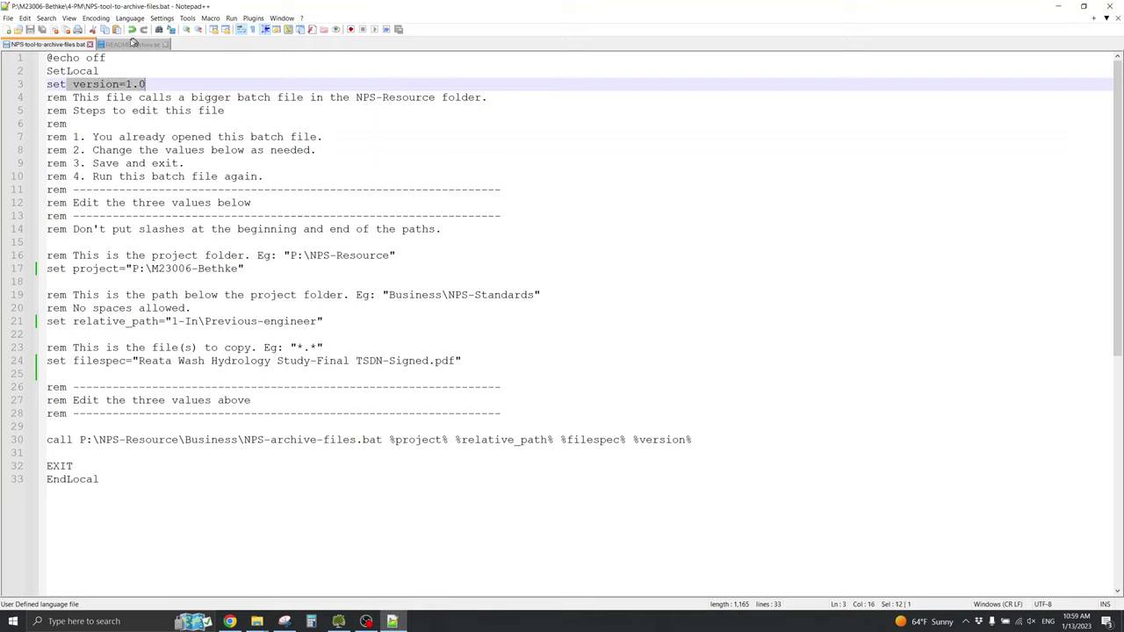
{"action": "left_click", "coordinate": [7, 18]}
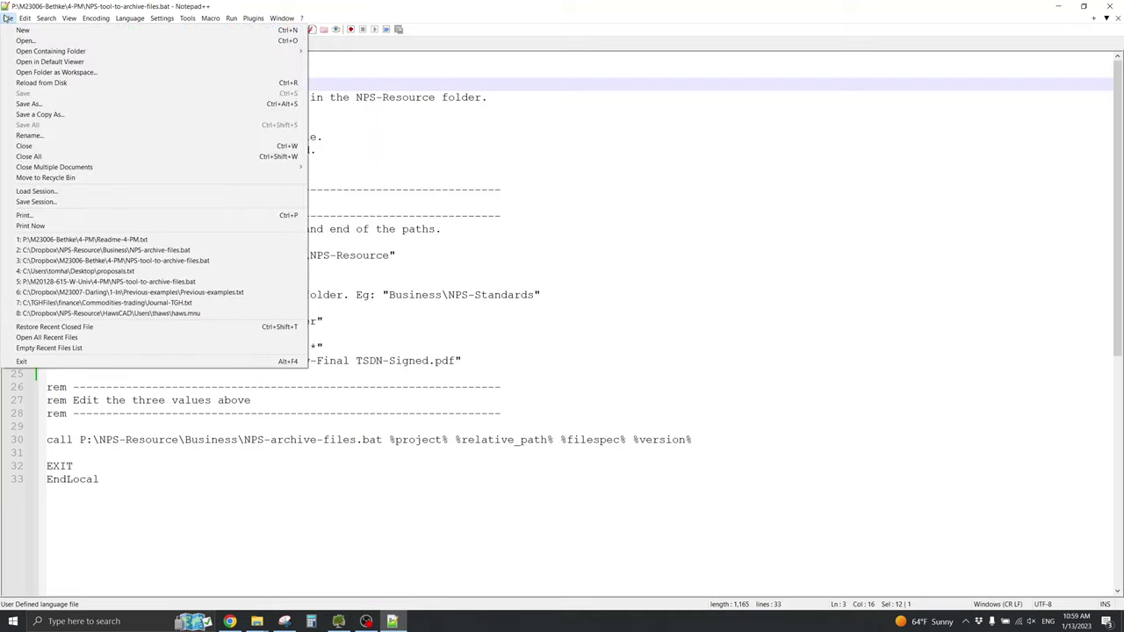
- Open the recent NPS-archive-files.bat and select its version check on line 10
{"action": "left_click", "coordinate": [66, 250]}
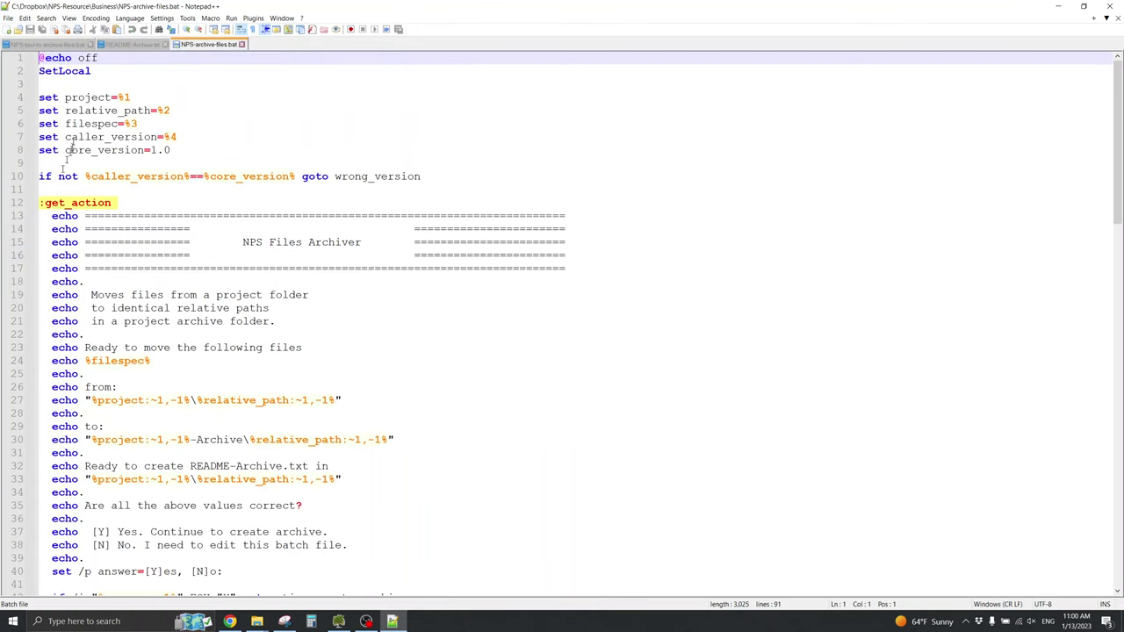
{"action": "left_click_drag", "start_coordinate": [56, 176], "coordinate": [418, 176]}
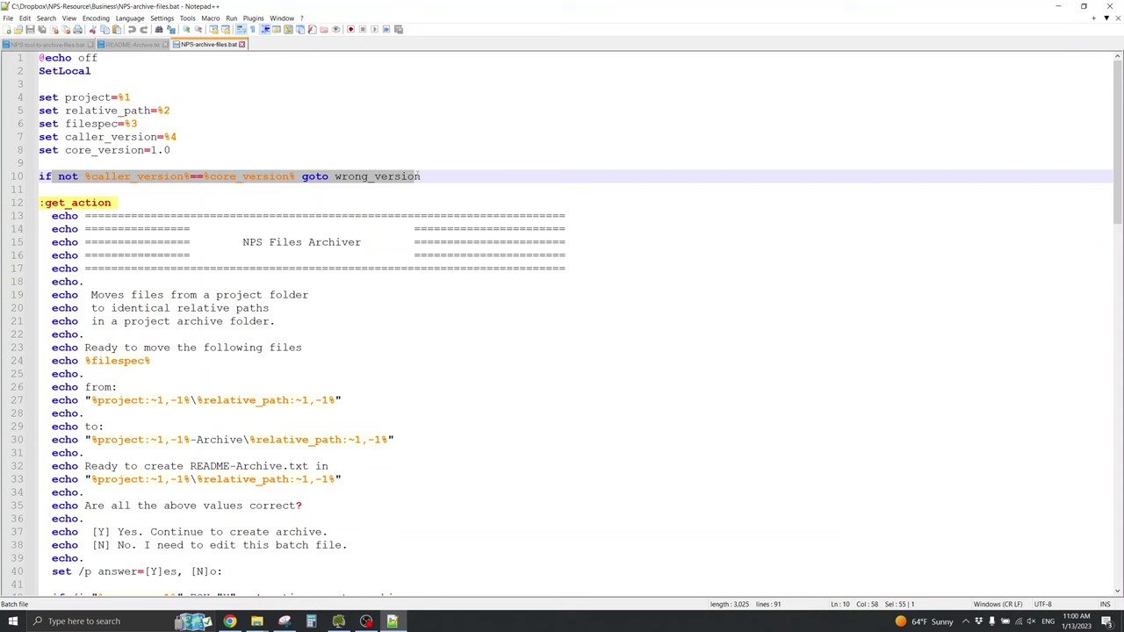
{"action": "scroll", "coordinate": [356, 211], "scroll_direction": "down", "scroll_amount": 20}
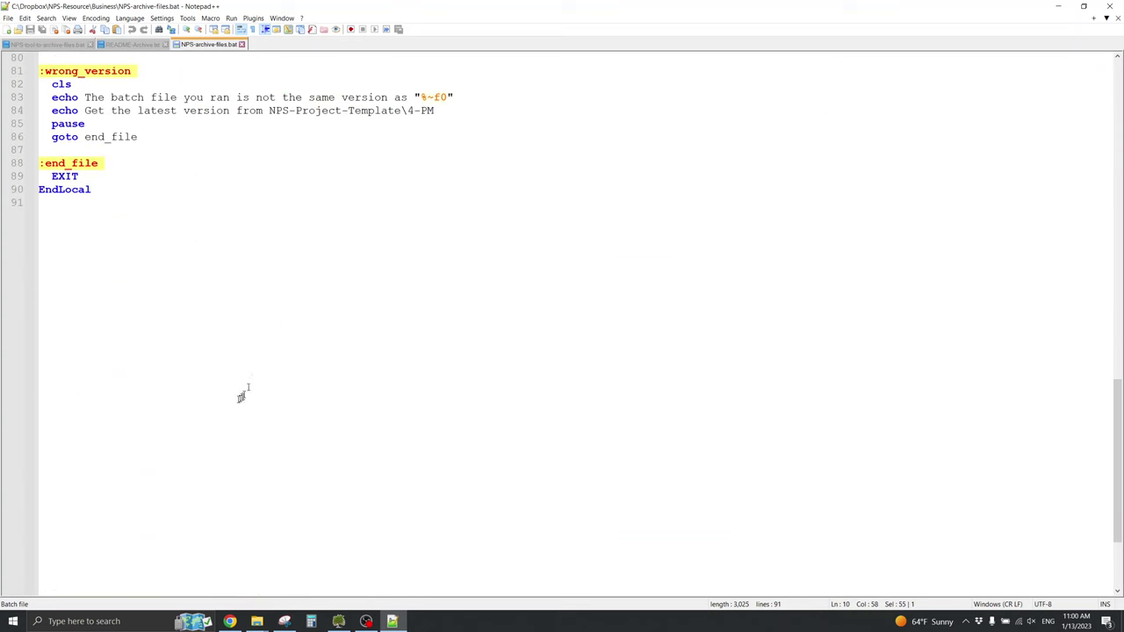
{"action": "scroll", "coordinate": [180, 317], "scroll_direction": "up", "scroll_amount": 3}
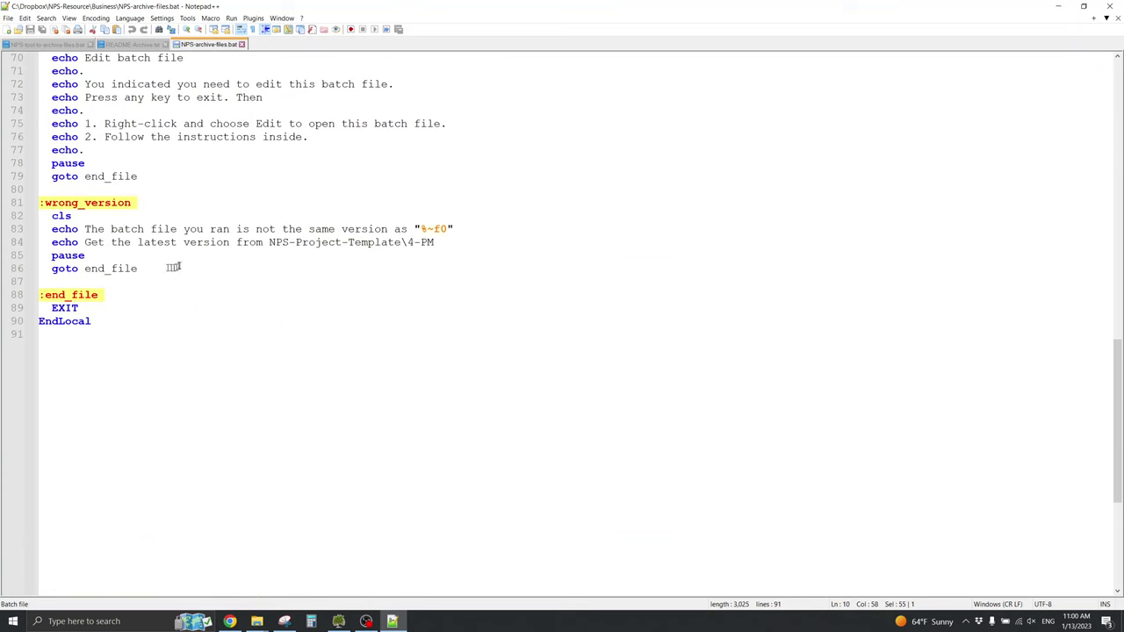
- Select the NPS-Project-Template\4-PM location in the wrong_version message on line 84
{"action": "left_click", "coordinate": [85, 229]}
{"action": "left_click_drag", "start_coordinate": [85, 230], "coordinate": [435, 242]}
{"action": "left_click", "coordinate": [297, 243]}
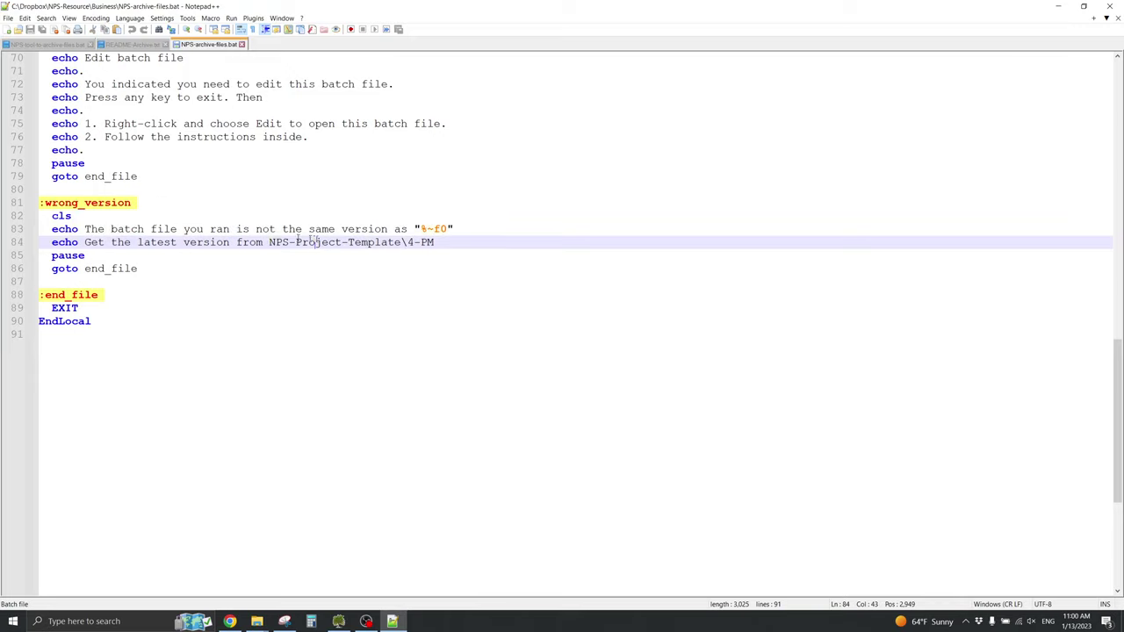
{"action": "left_click_drag", "start_coordinate": [269, 242], "coordinate": [449, 240]}
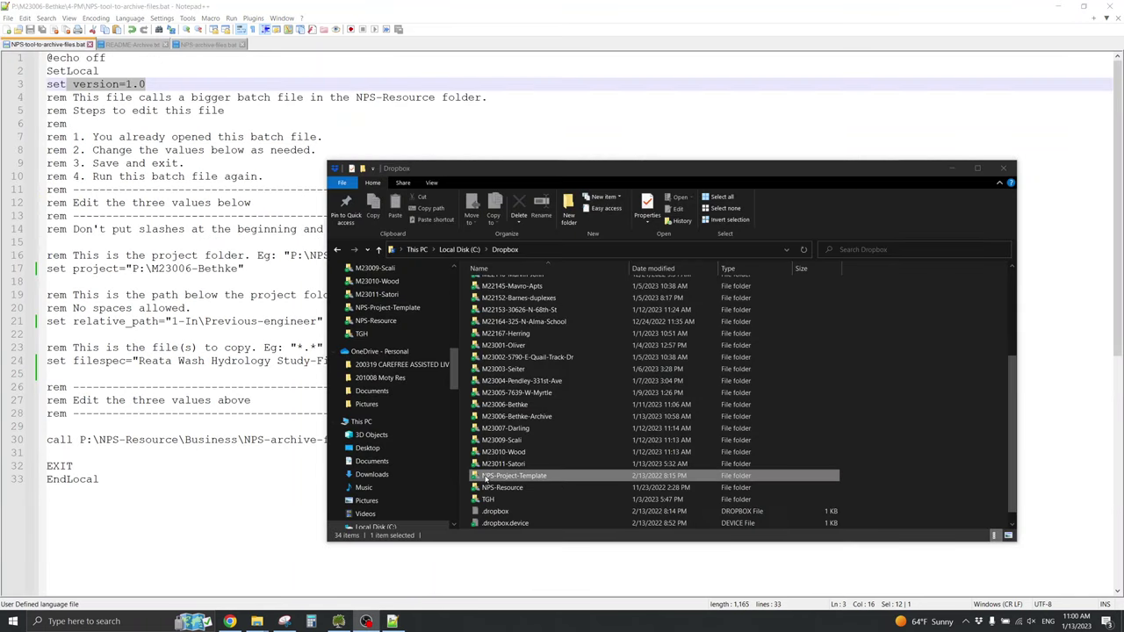
- Edit the template NPS-tool-to-archive-files.bat from Dropbox's NPS-Project-Template\4-PM, then return to WinDirStat
{"action": "double_click", "coordinate": [484, 477]}
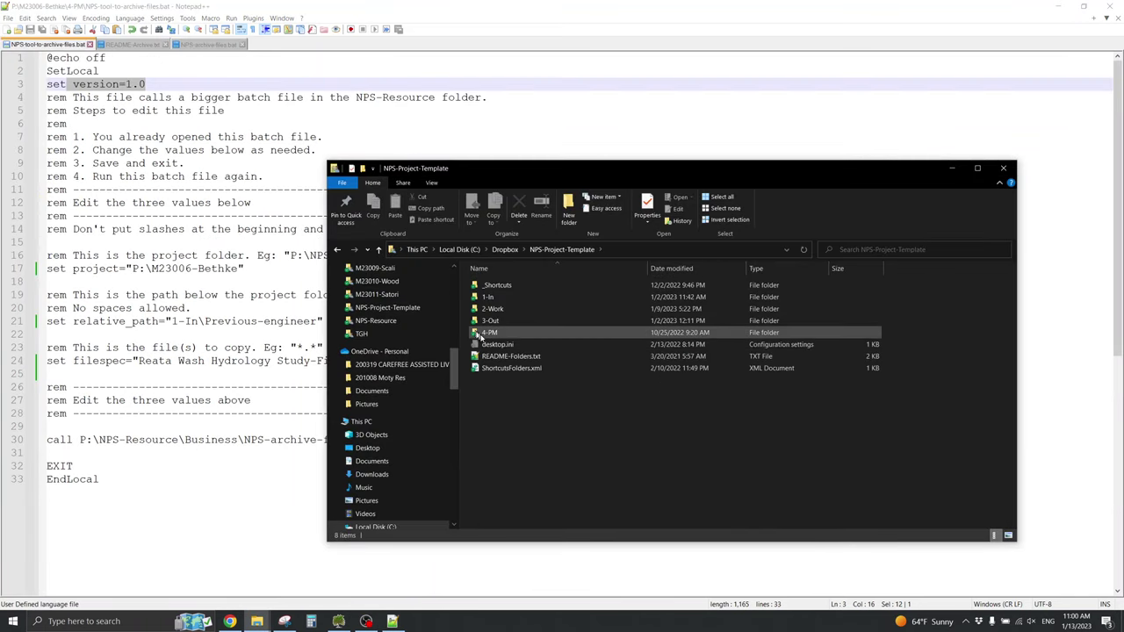
{"action": "double_click", "coordinate": [482, 335]}
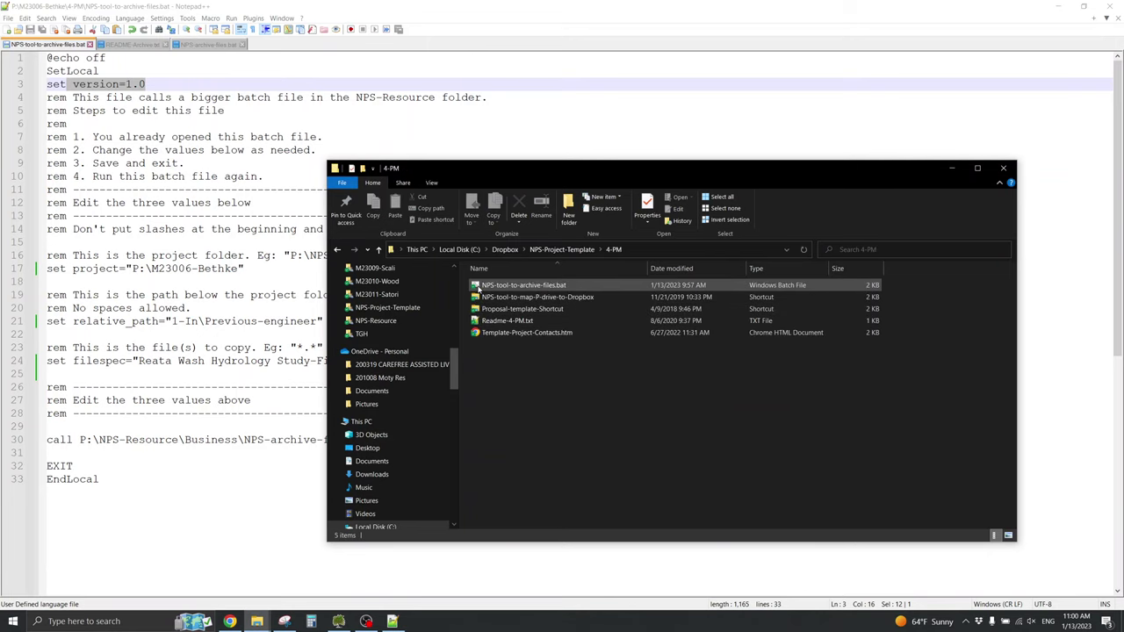
{"action": "right_click", "coordinate": [480, 288]}
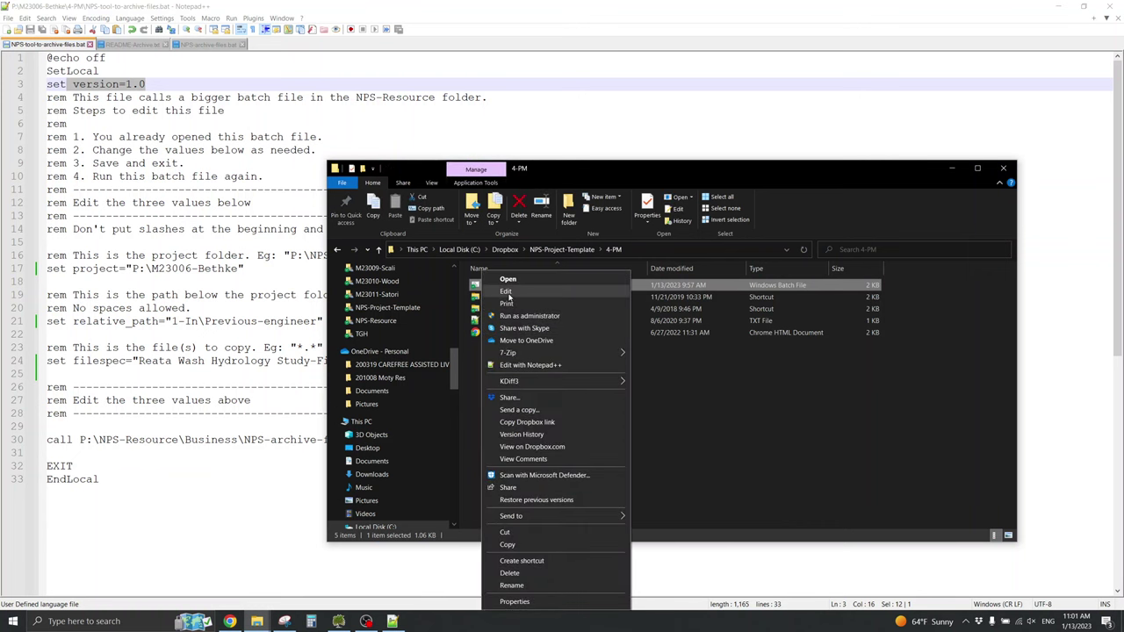
{"action": "left_click", "coordinate": [507, 292]}
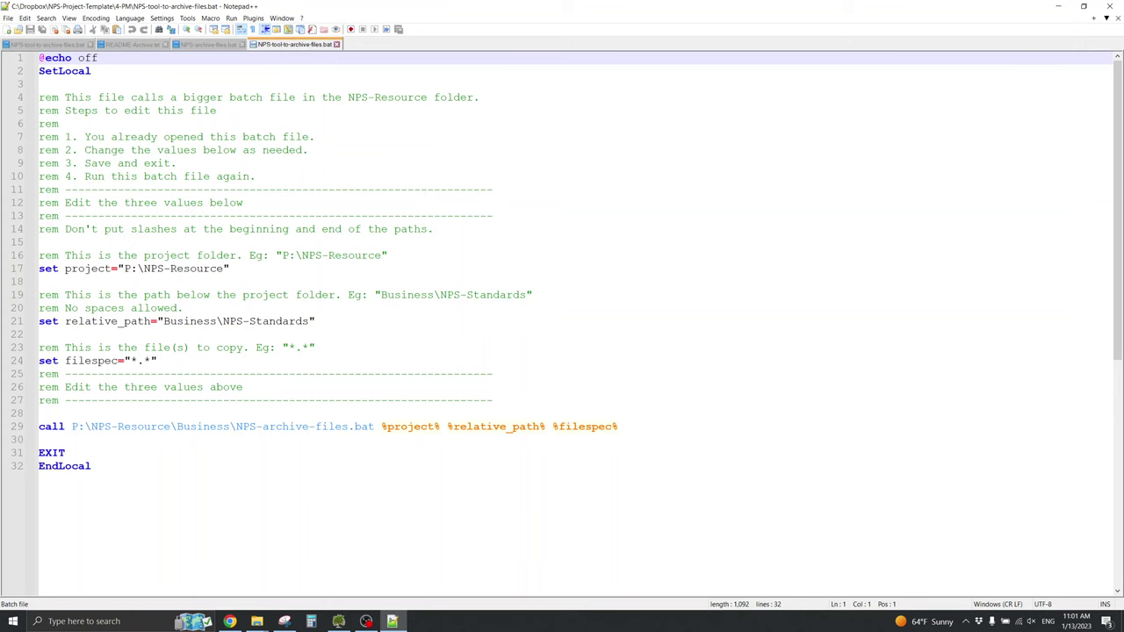
{"action": "left_click", "coordinate": [366, 621]}
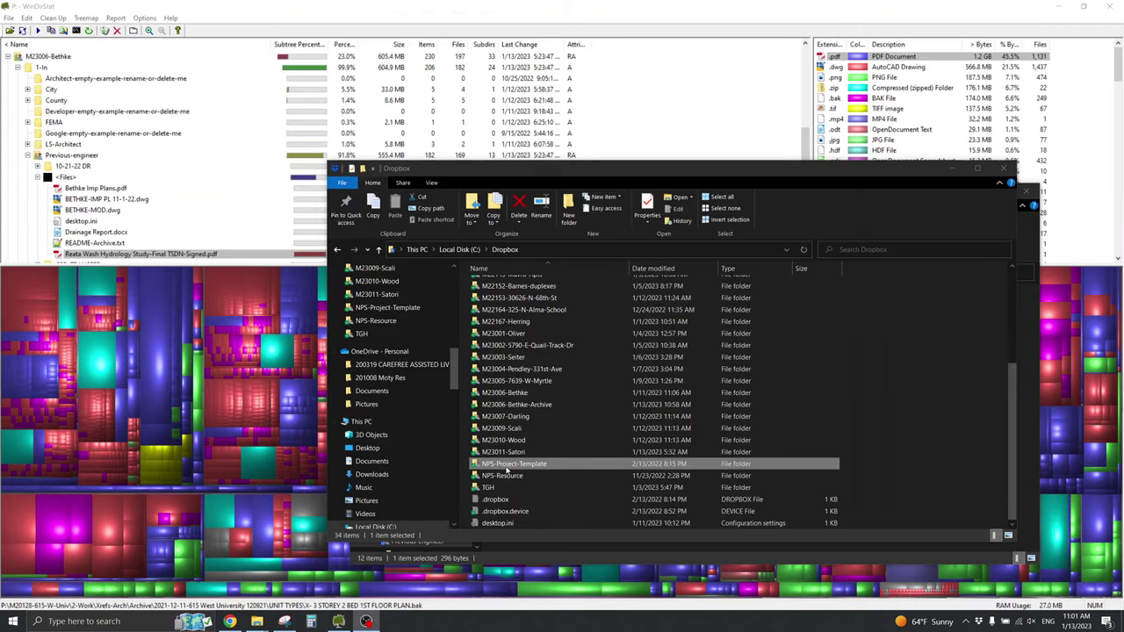
{"action": "left_click", "coordinate": [513, 406]}
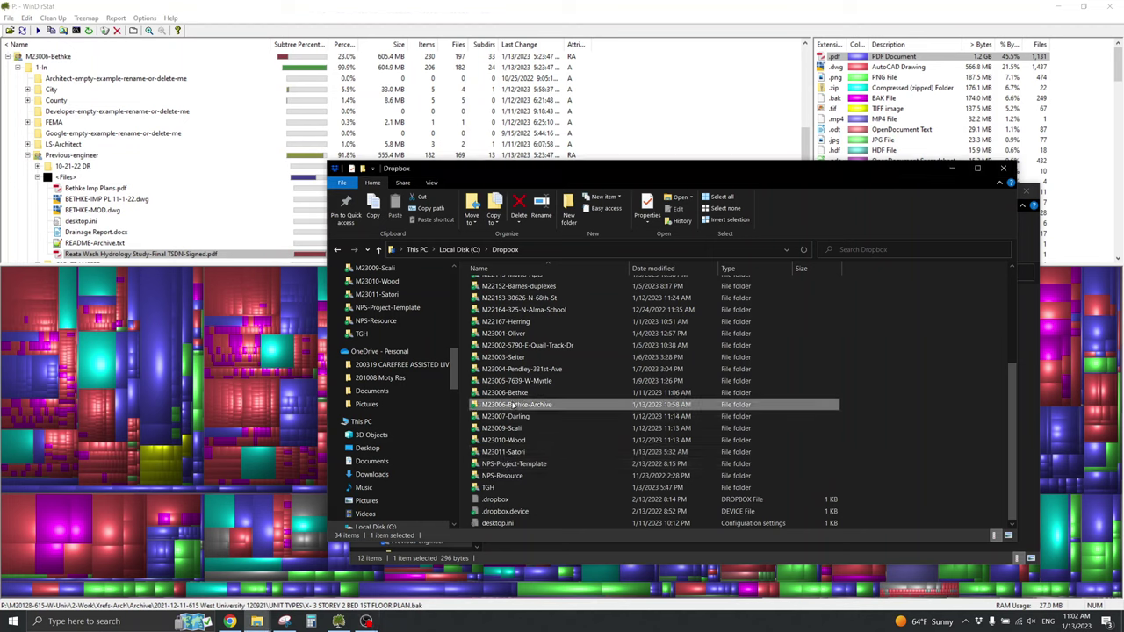